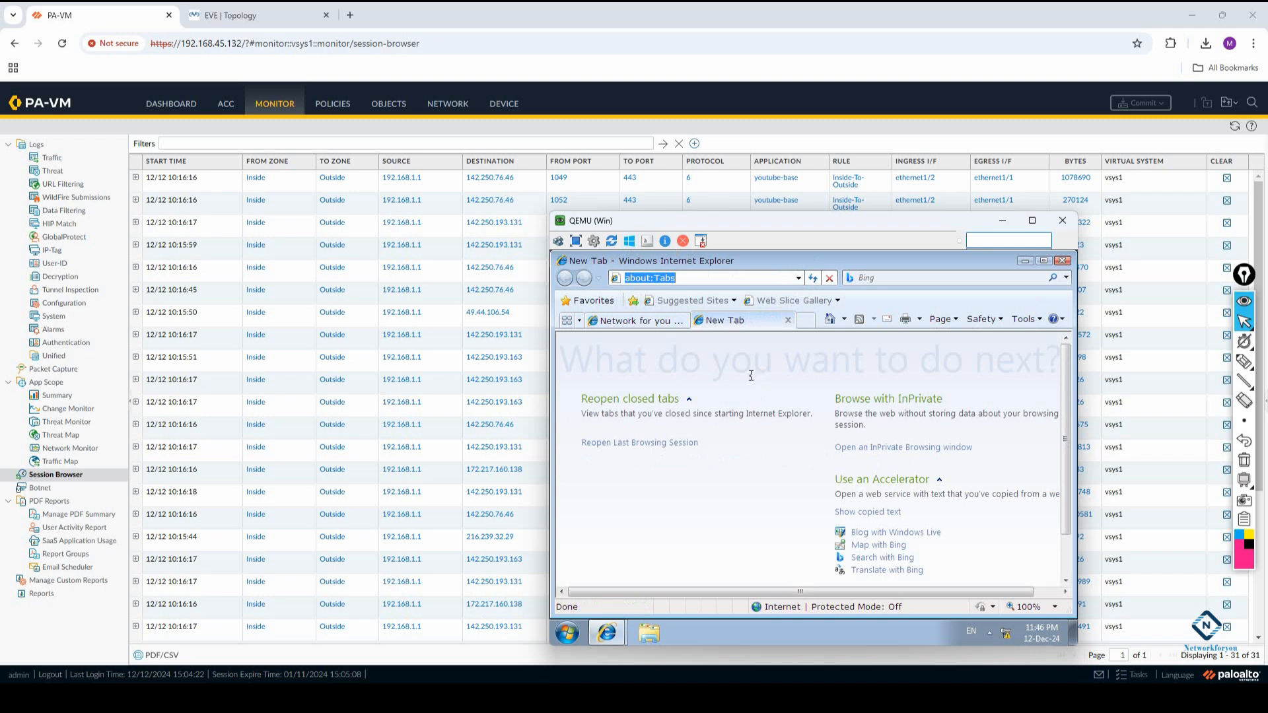
Load the Google home page in the Windows VM's empty browser tab
{"action": "type", "text": "www.google.com"}
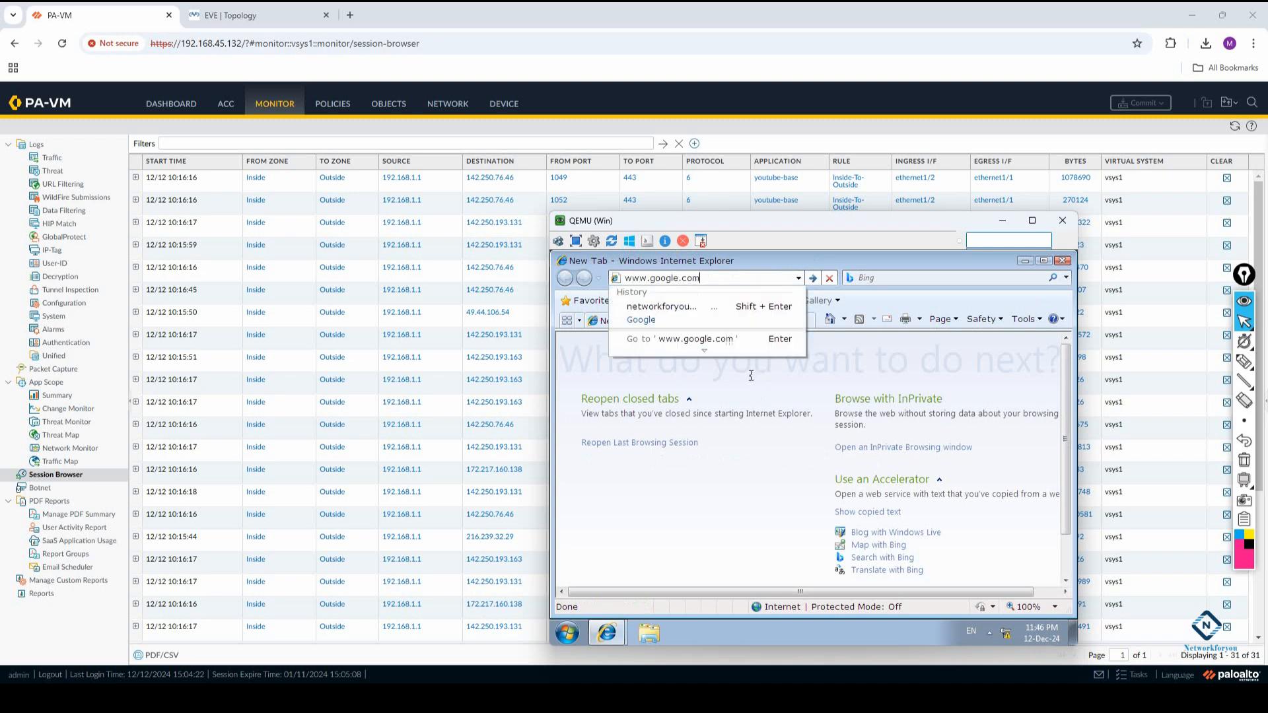
{"action": "key", "text": "Return"}
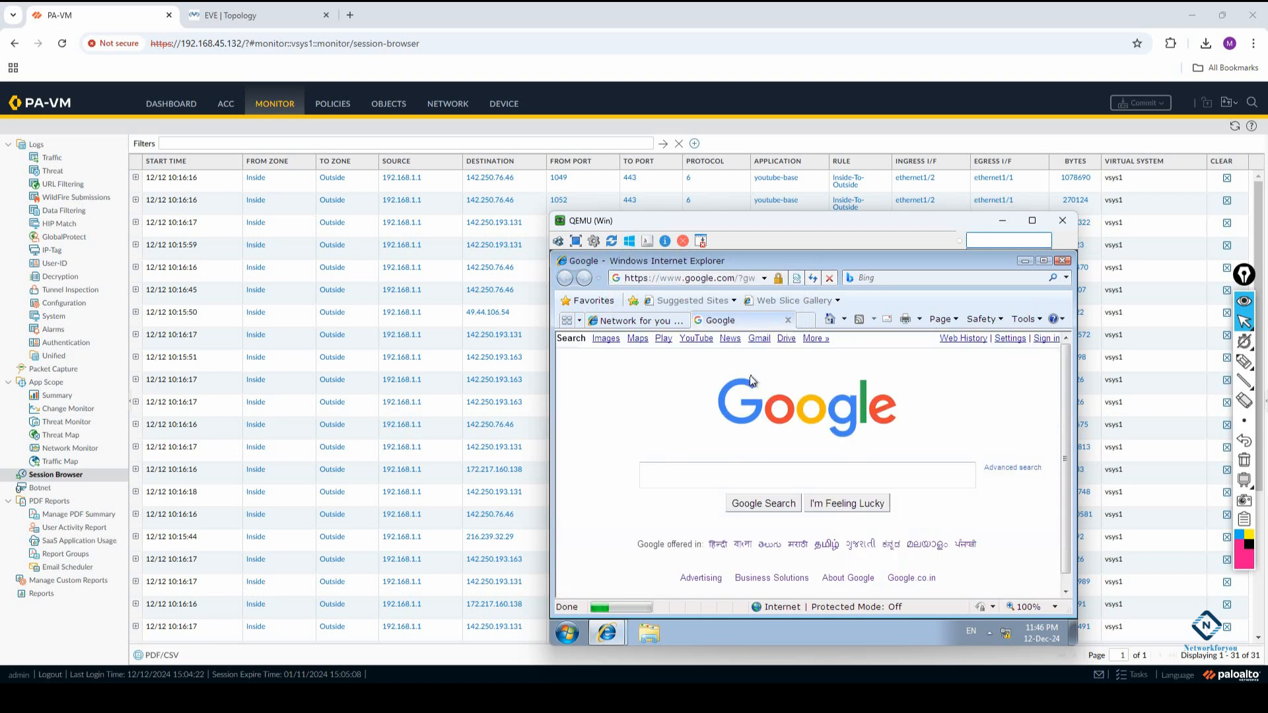
Search Google for "download chorme" and turn on AutoComplete for web forms
{"action": "left_click", "coordinate": [790, 476]}
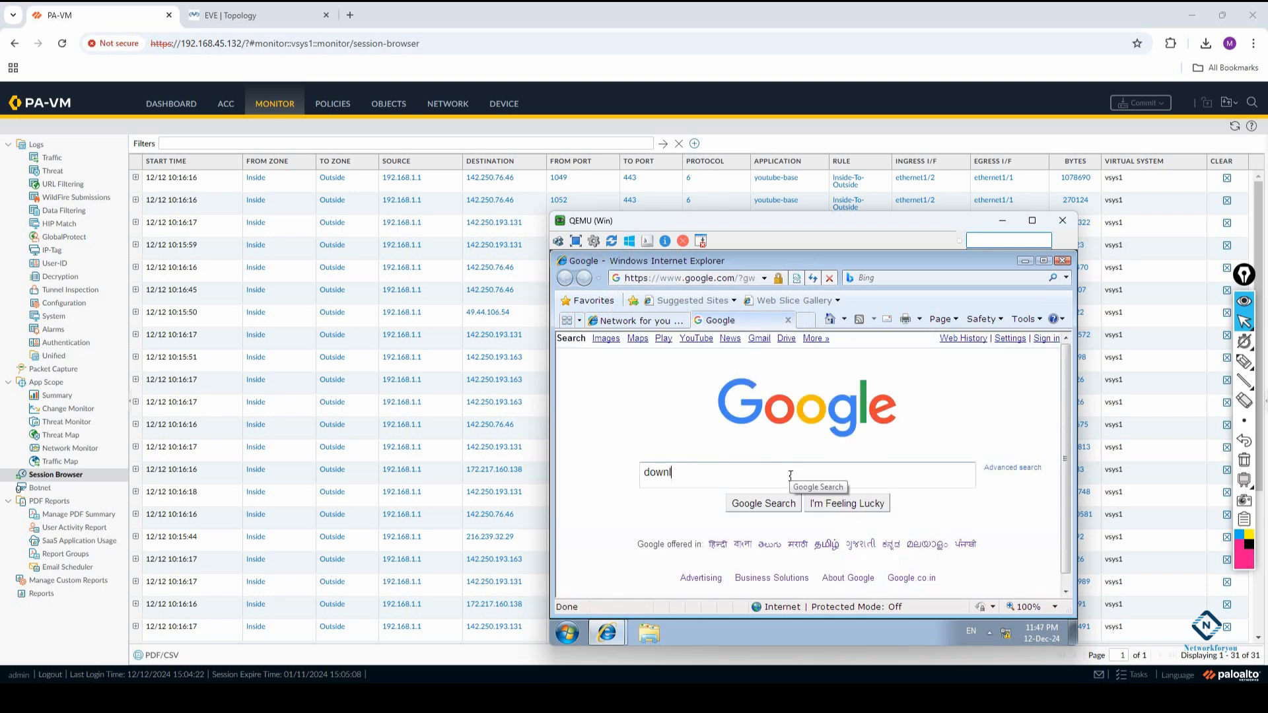
{"action": "type", "text": "download chorme"}
{"action": "key", "text": "Return"}
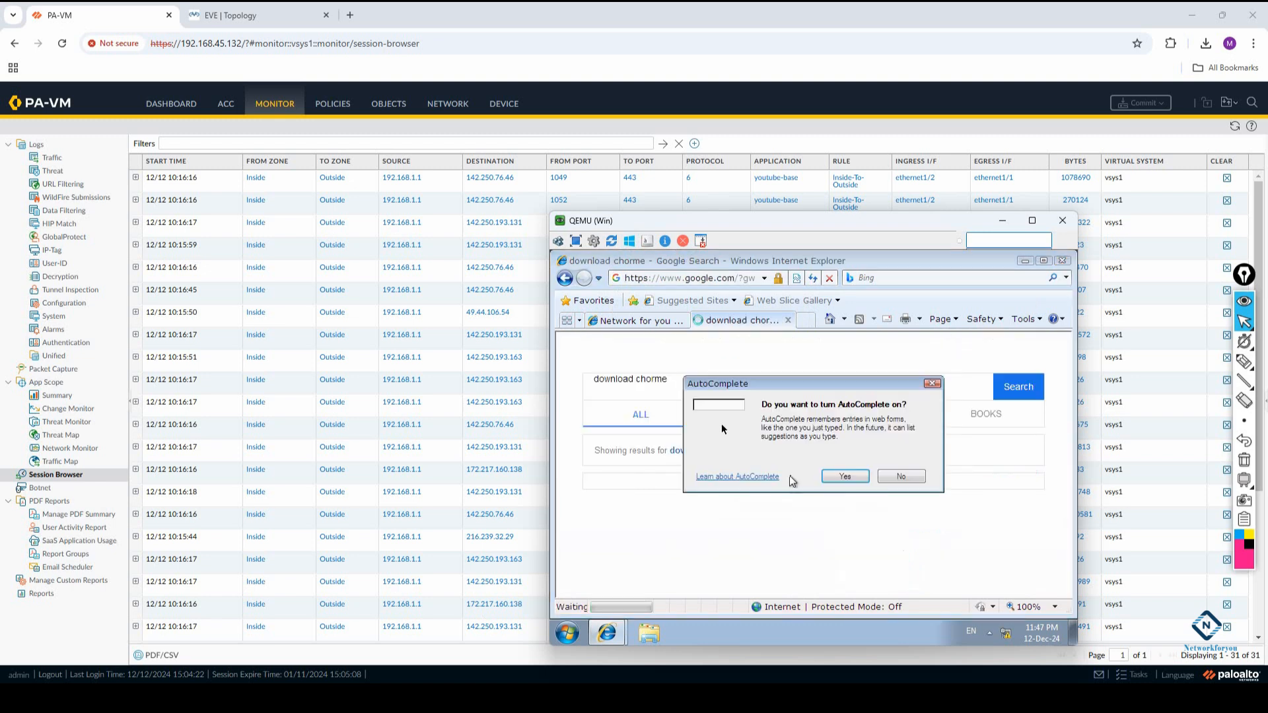
{"action": "left_click", "coordinate": [850, 476]}
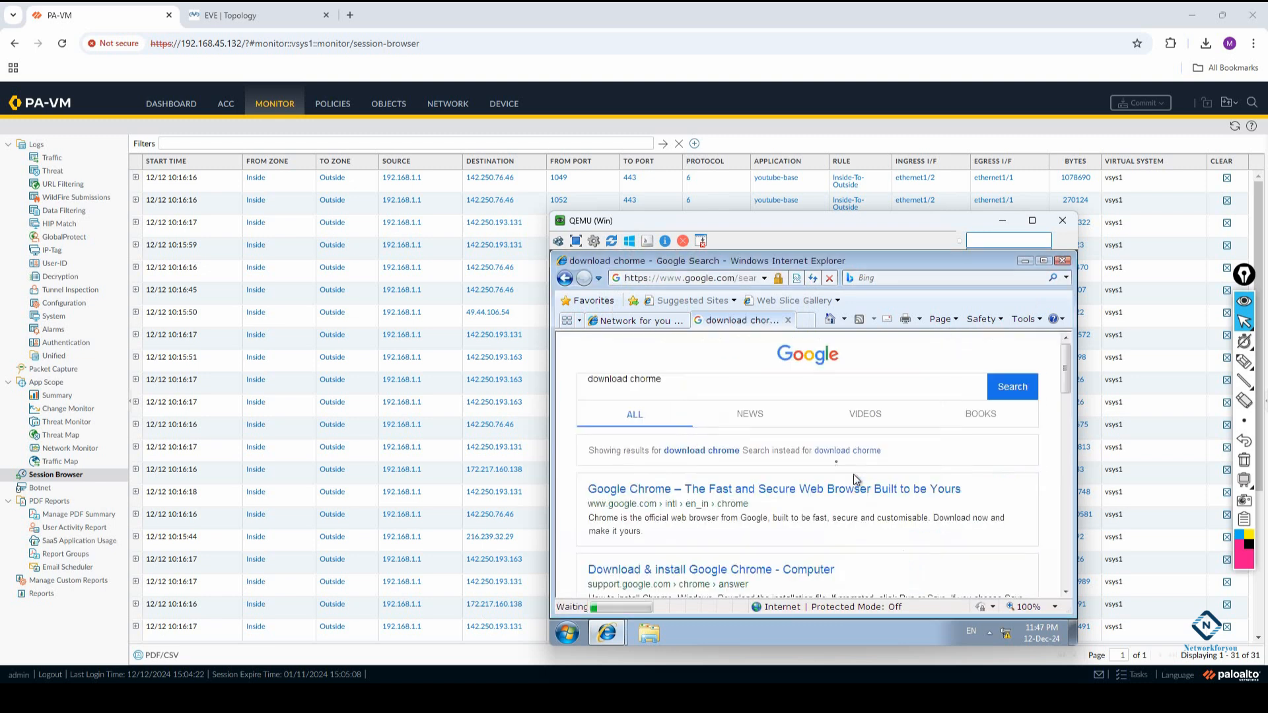
Open the official Google Chrome search result and start downloading ChromeSetup.exe to the temporary folder
{"action": "left_click", "coordinate": [665, 494]}
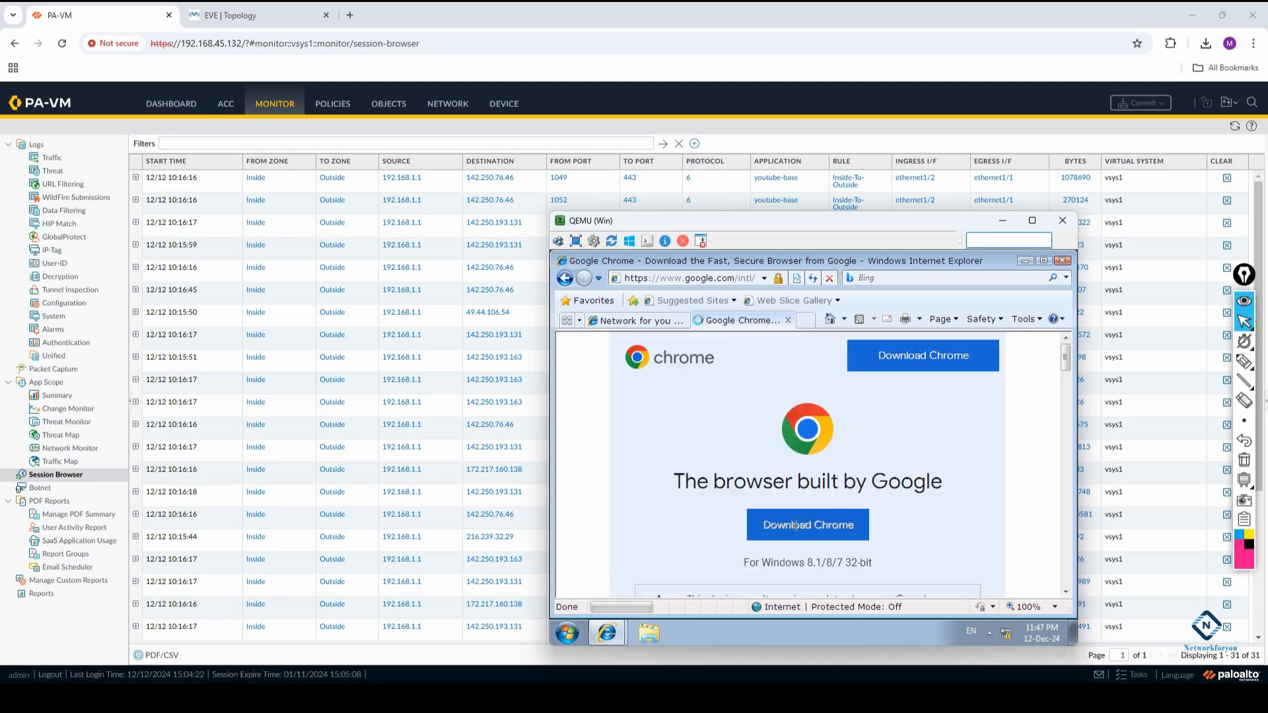
{"action": "left_click", "coordinate": [795, 525]}
{"action": "left_click", "coordinate": [798, 451]}
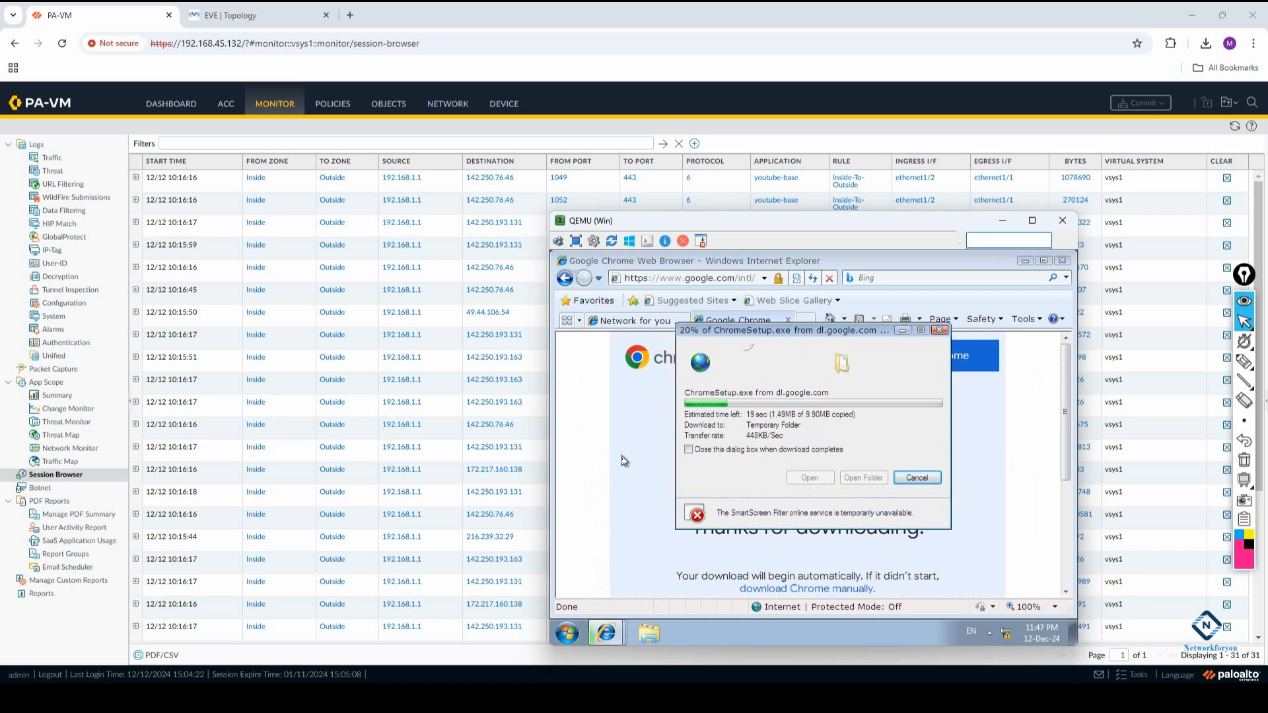
Check the YouTube and Chrome pages and bring up the ChromeSetup.exe download progress
{"action": "left_click", "coordinate": [615, 325]}
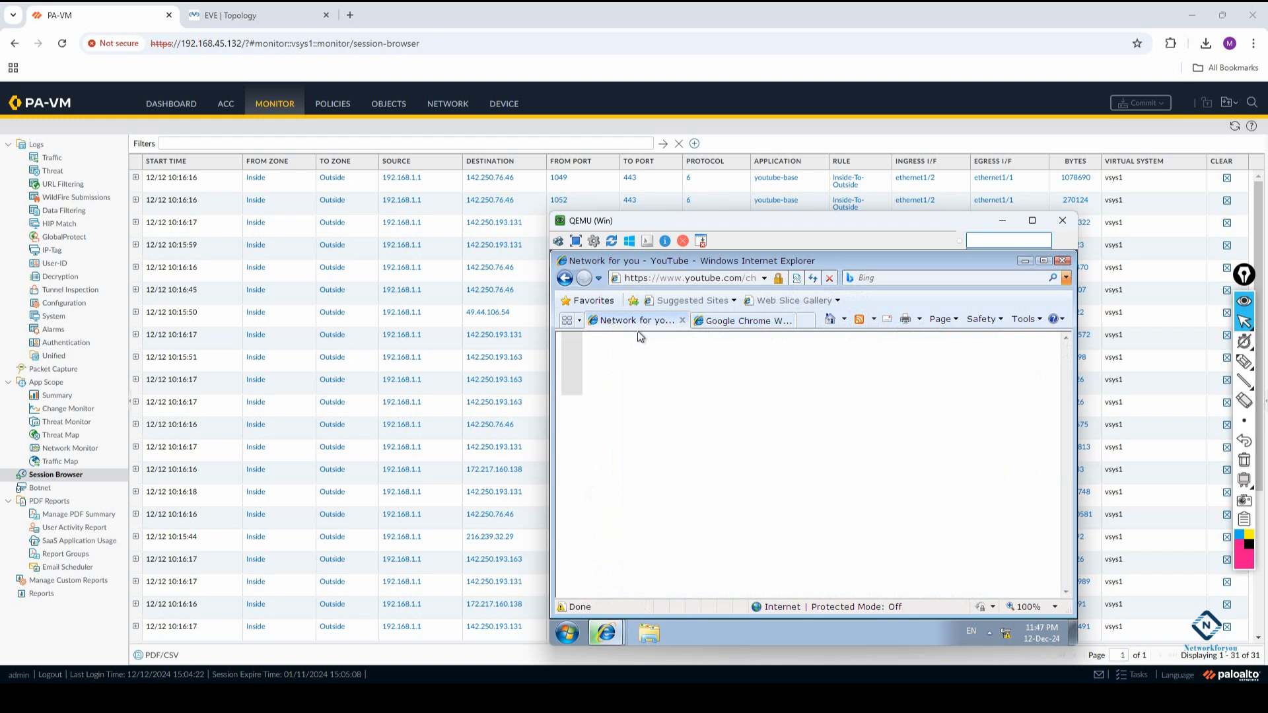
{"action": "left_click", "coordinate": [720, 321]}
{"action": "scroll", "coordinate": [866, 476], "scroll_direction": "down", "scroll_amount": 3}
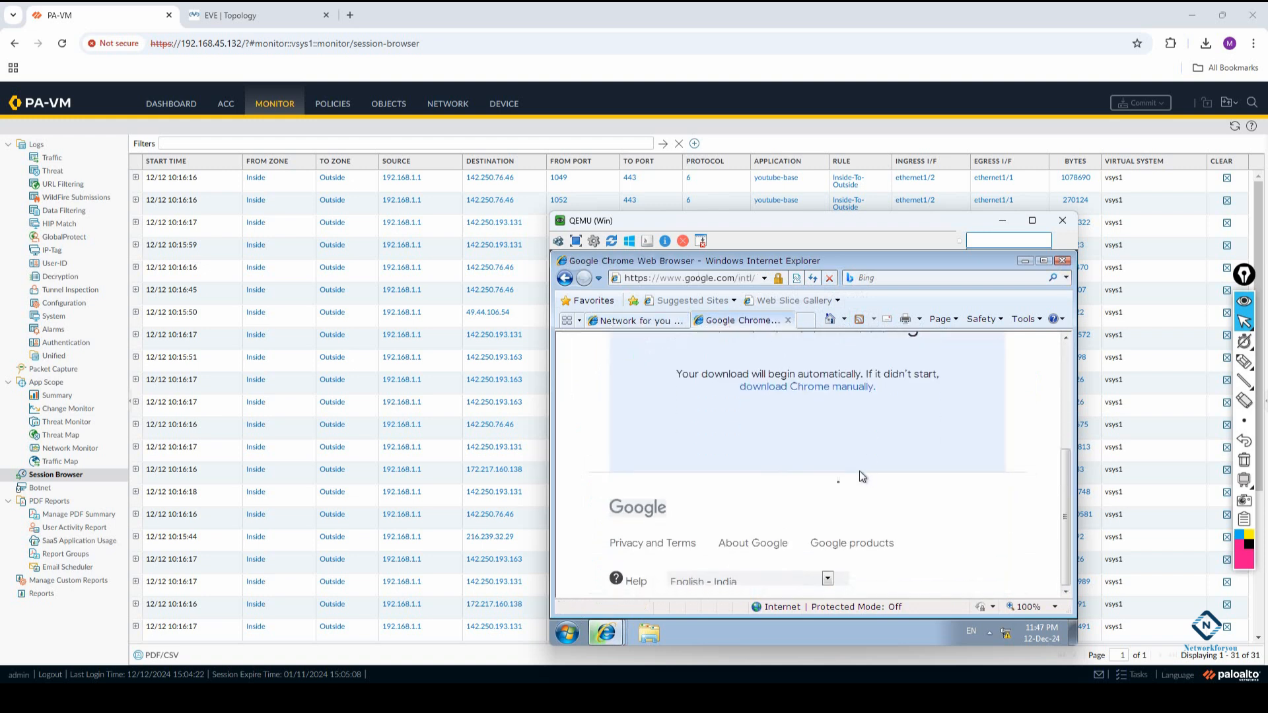
{"action": "mouse_move", "coordinate": [610, 635]}
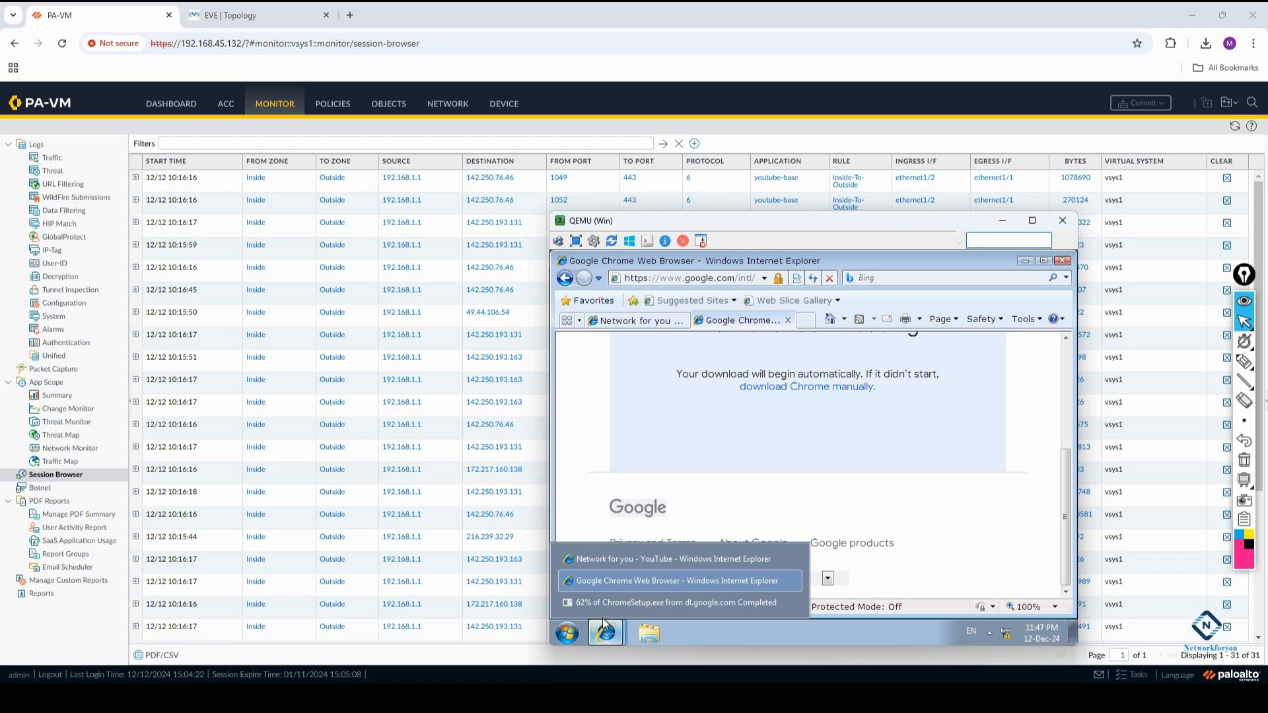
{"action": "left_click", "coordinate": [592, 601]}
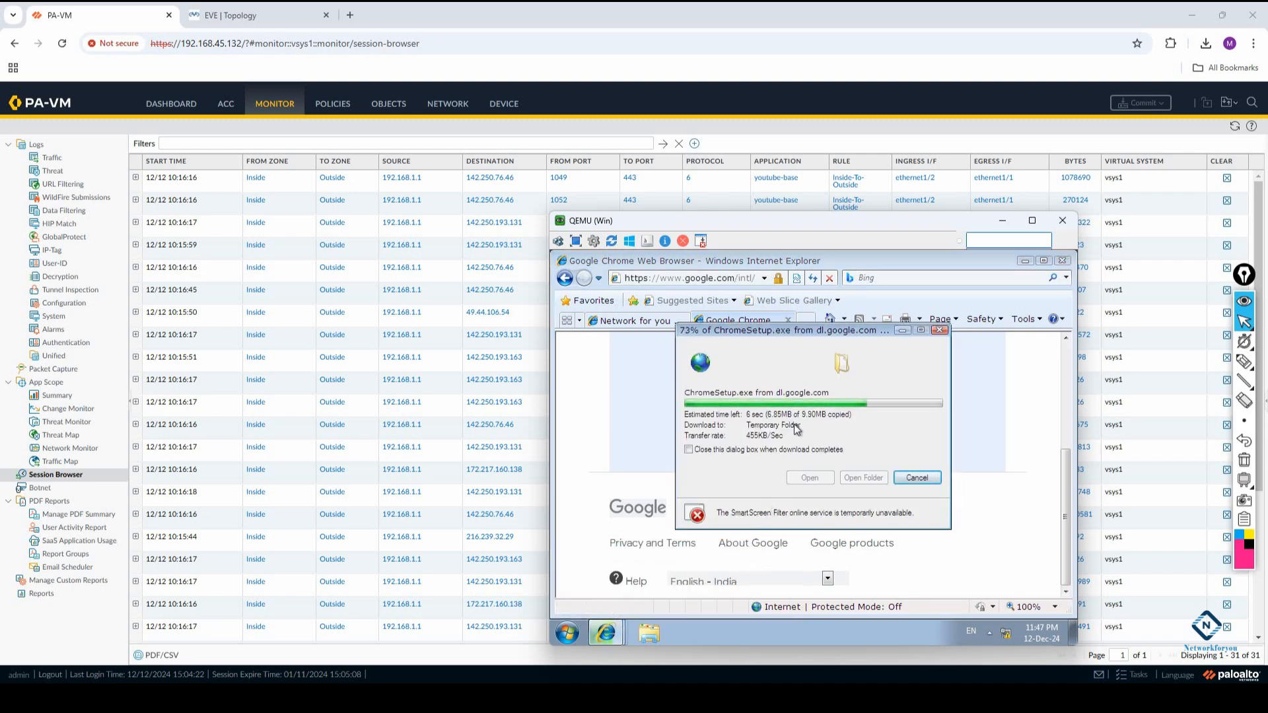
Switch to the PA-VM firewall, refresh its session list and view the dashboard
{"action": "left_click", "coordinate": [1234, 130]}
{"action": "left_click", "coordinate": [1234, 129]}
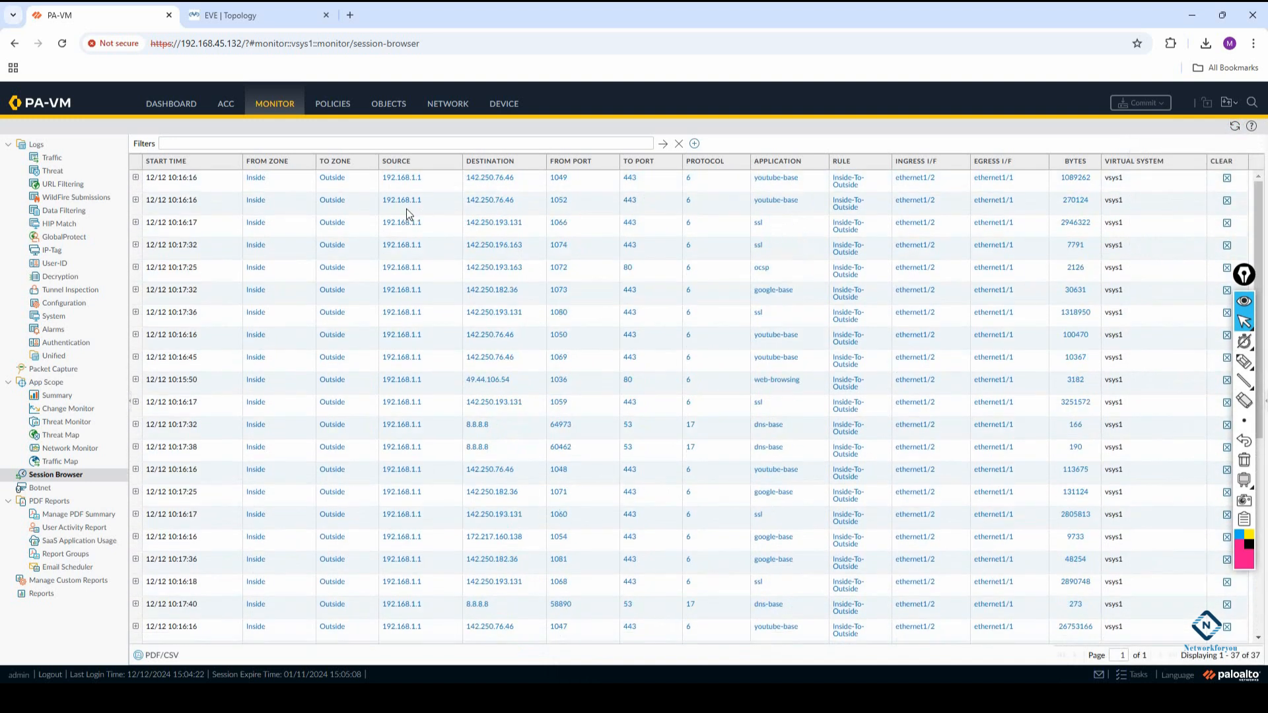
{"action": "left_click", "coordinate": [171, 106]}
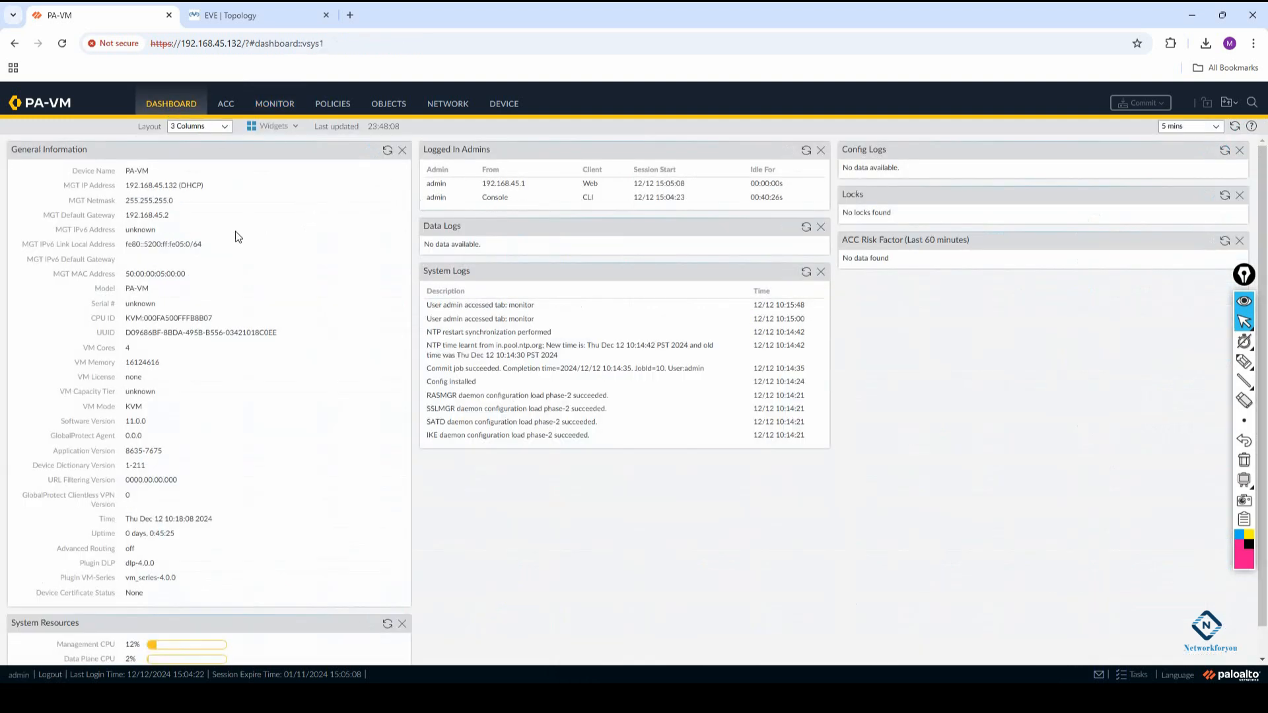
Review the firewall's traffic log and threat log
{"action": "left_click", "coordinate": [284, 102]}
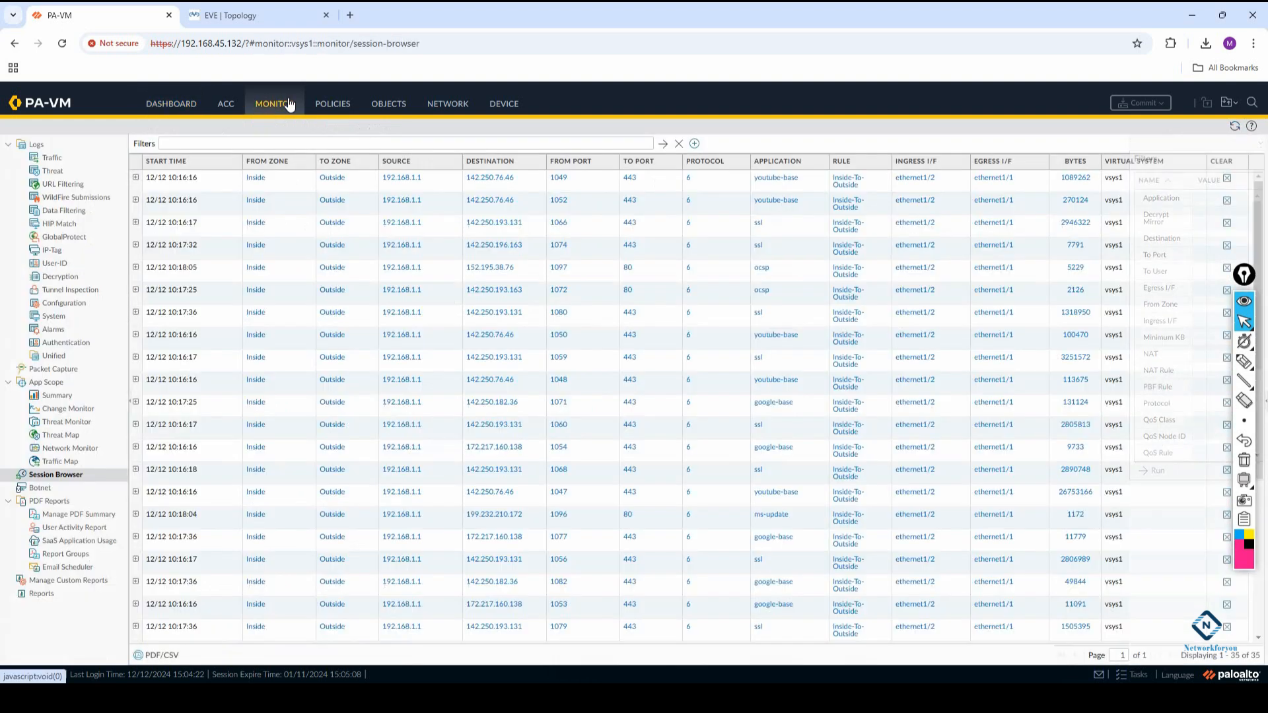
{"action": "left_click", "coordinate": [53, 160]}
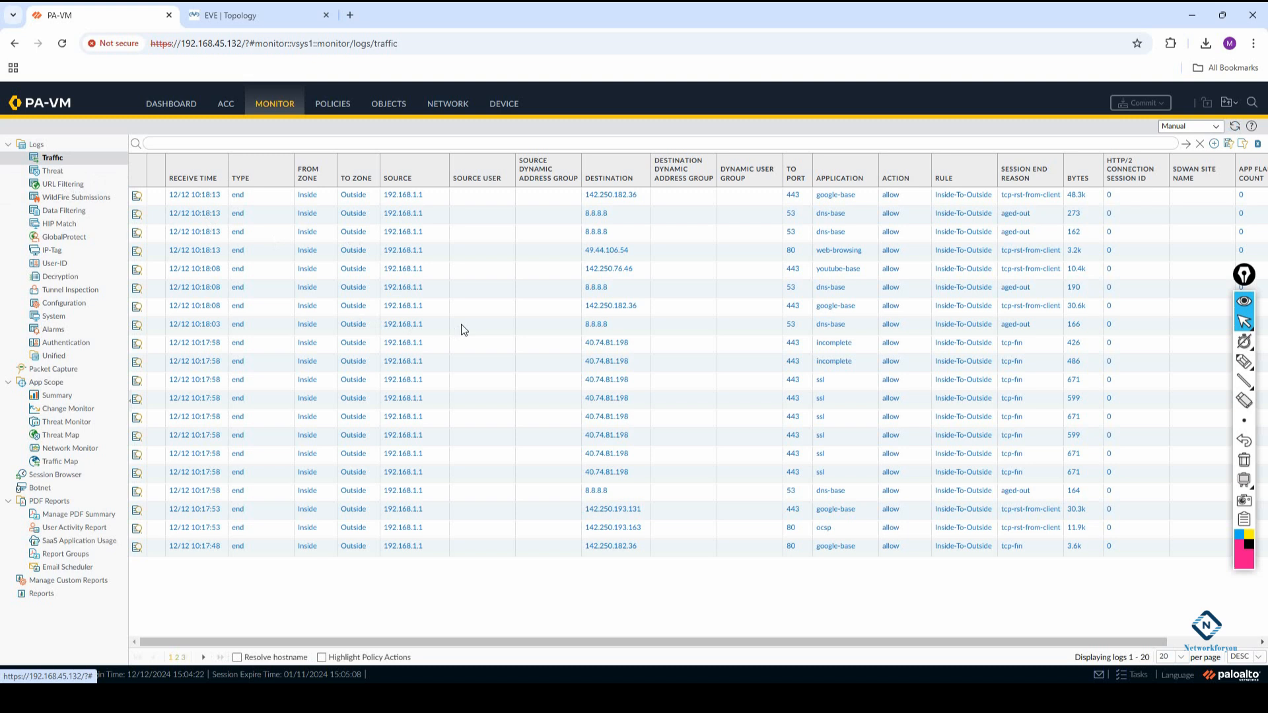
{"action": "left_click", "coordinate": [63, 160]}
{"action": "left_click", "coordinate": [61, 173]}
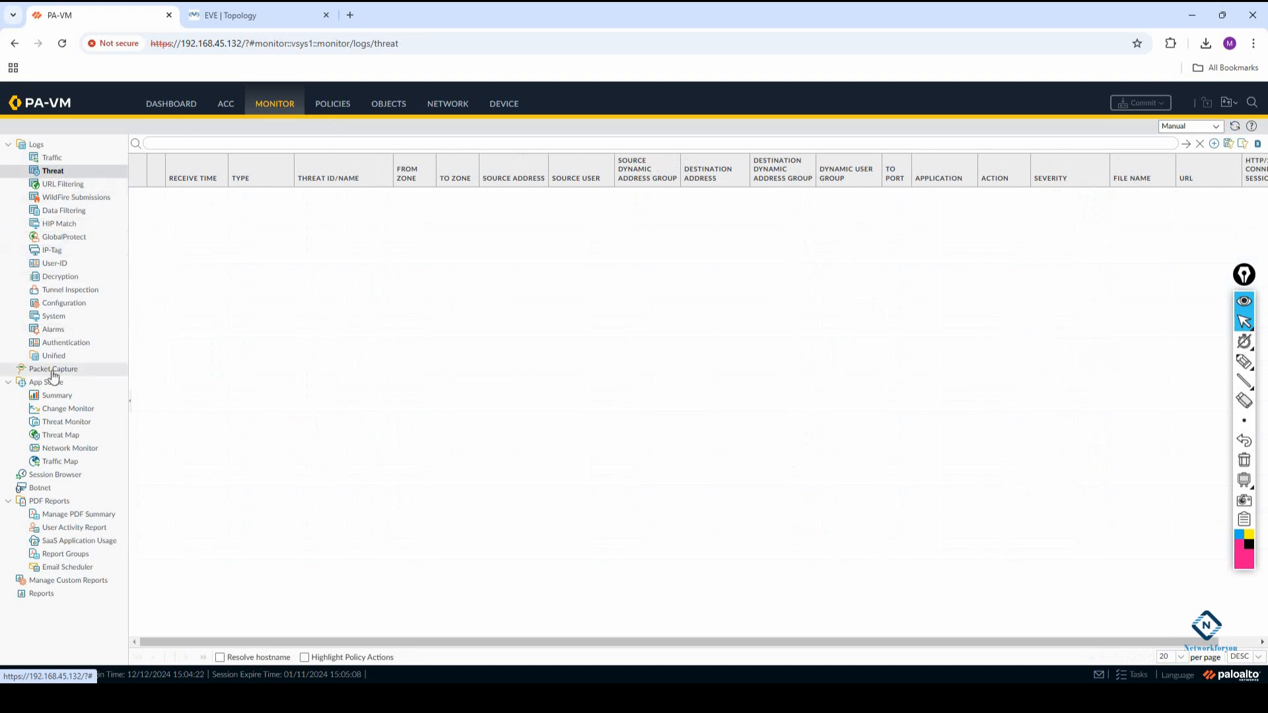
Examine the active sessions in the firewall's Session Browser
{"action": "left_click", "coordinate": [59, 474]}
{"action": "scroll", "coordinate": [776, 275], "scroll_direction": "down", "scroll_amount": 5}
{"action": "scroll", "coordinate": [774, 277], "scroll_direction": "up", "scroll_amount": 5}
Switch to the Windows VM, try to run the downloaded ChromeSetup.exe and dismiss the error dialog
{"action": "mouse_move", "coordinate": [370, 697]}
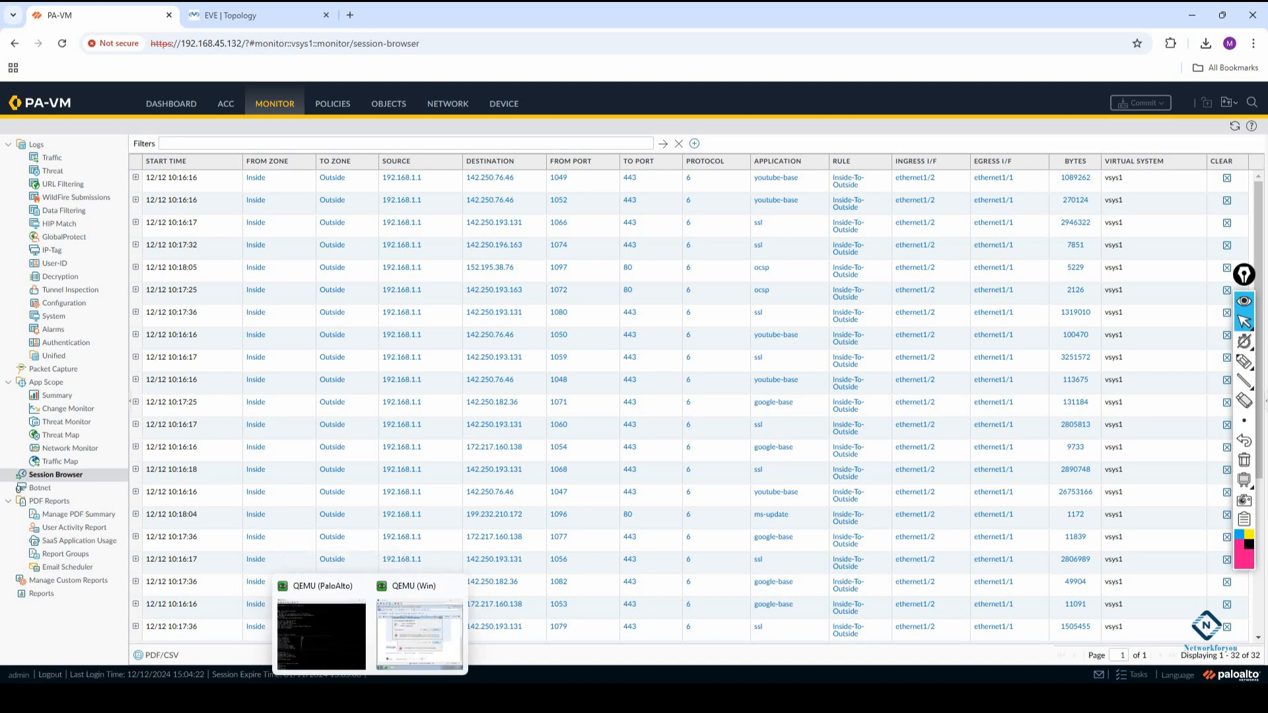
{"action": "left_click", "coordinate": [415, 644]}
{"action": "left_click", "coordinate": [831, 401]}
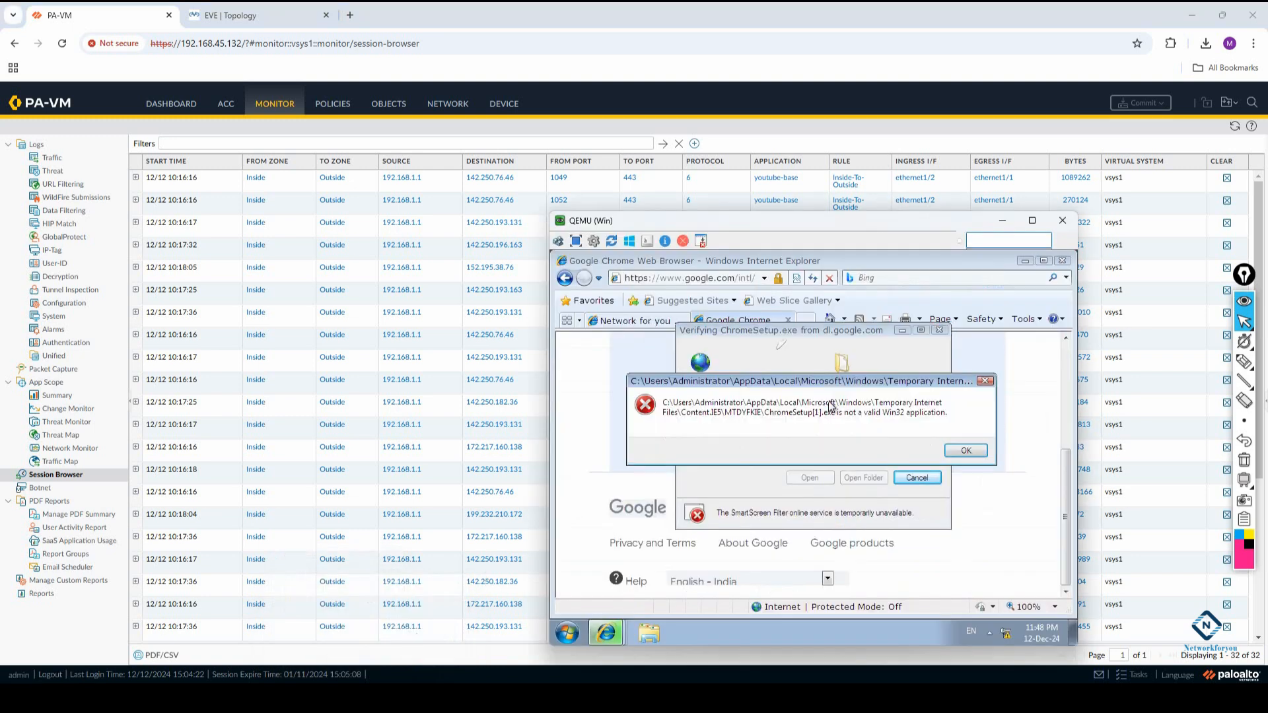
{"action": "left_click", "coordinate": [979, 453]}
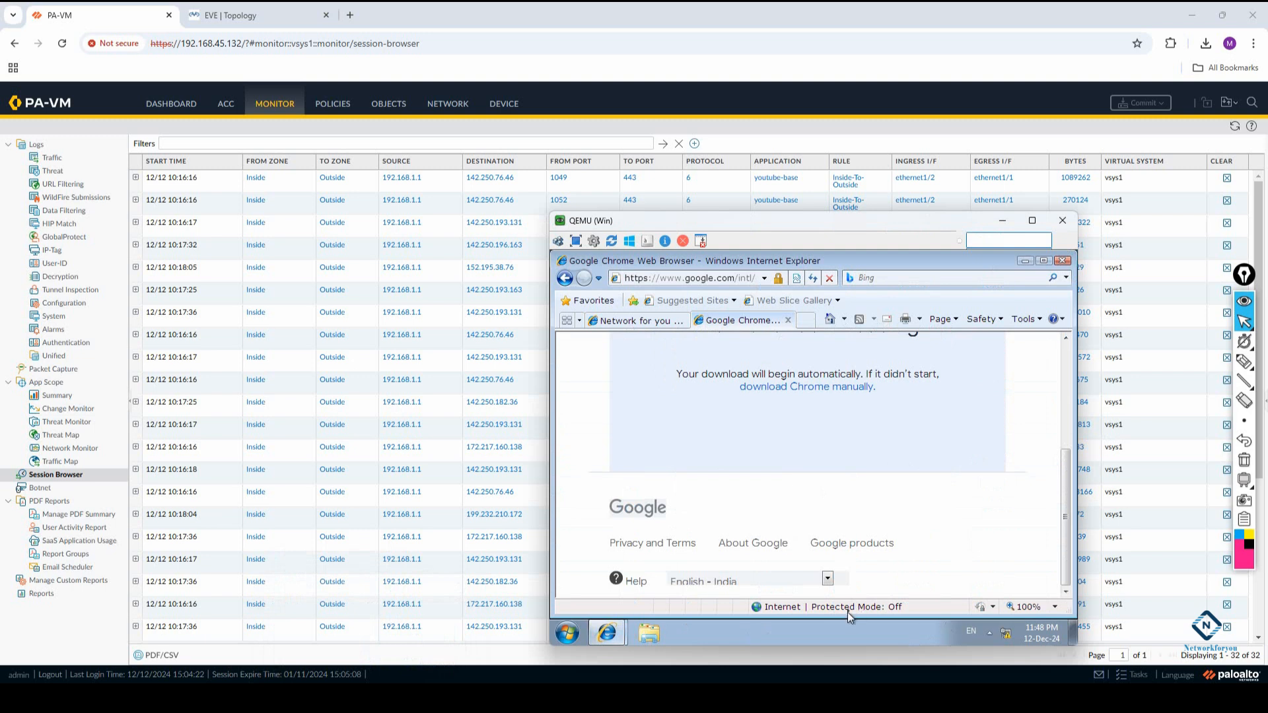
Look through the Administrator's Downloads folder and the Desktop items in the Windows VM
{"action": "left_click", "coordinate": [566, 632]}
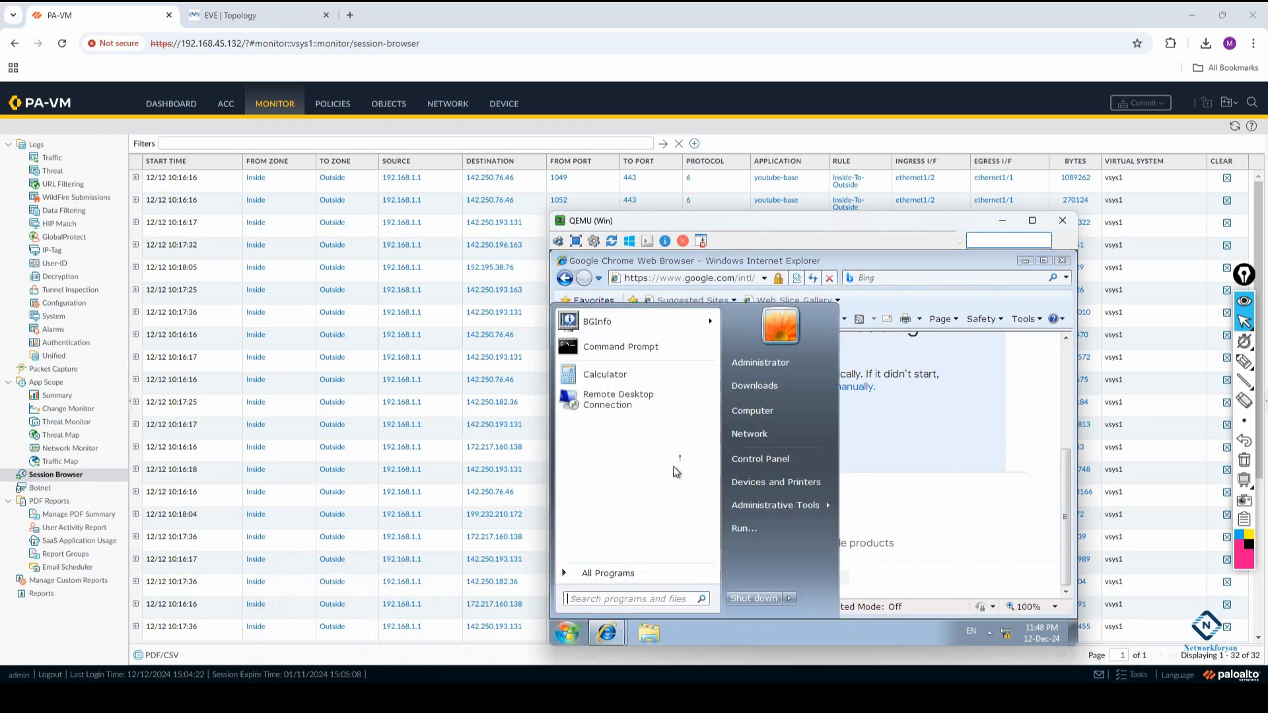
{"action": "right_click", "coordinate": [773, 365]}
{"action": "left_click", "coordinate": [781, 372]}
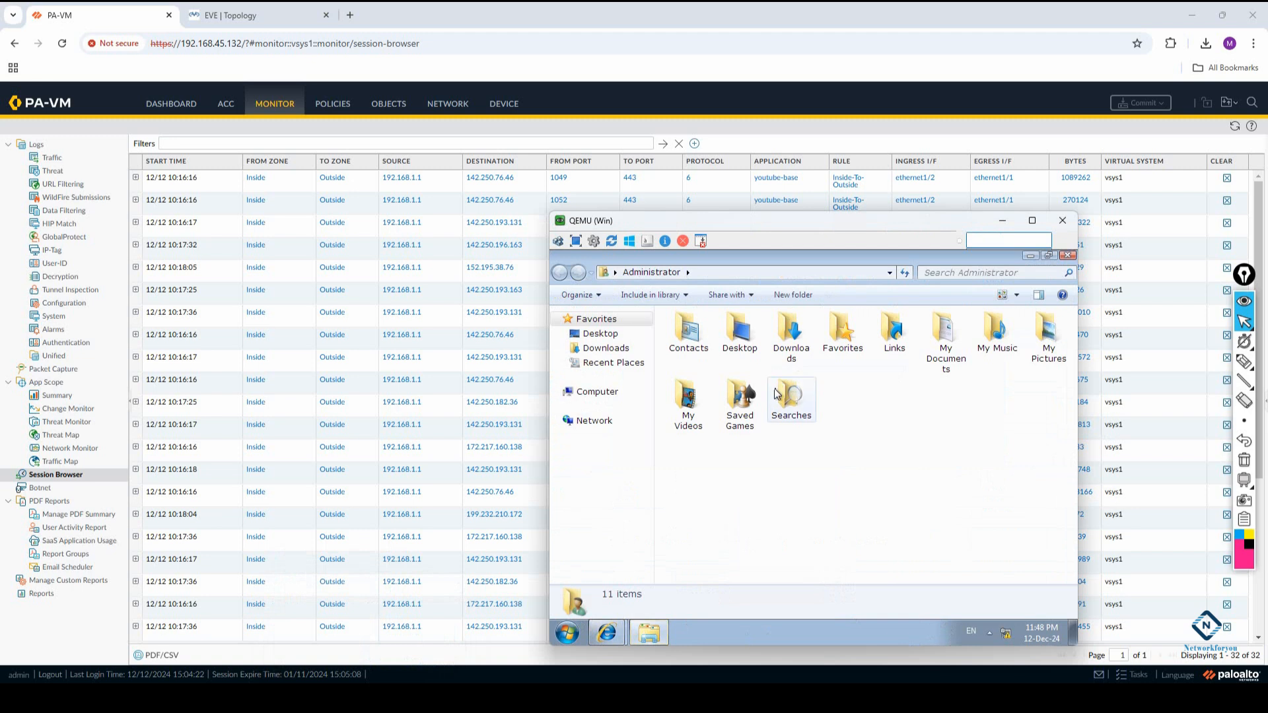
{"action": "left_click", "coordinate": [638, 352]}
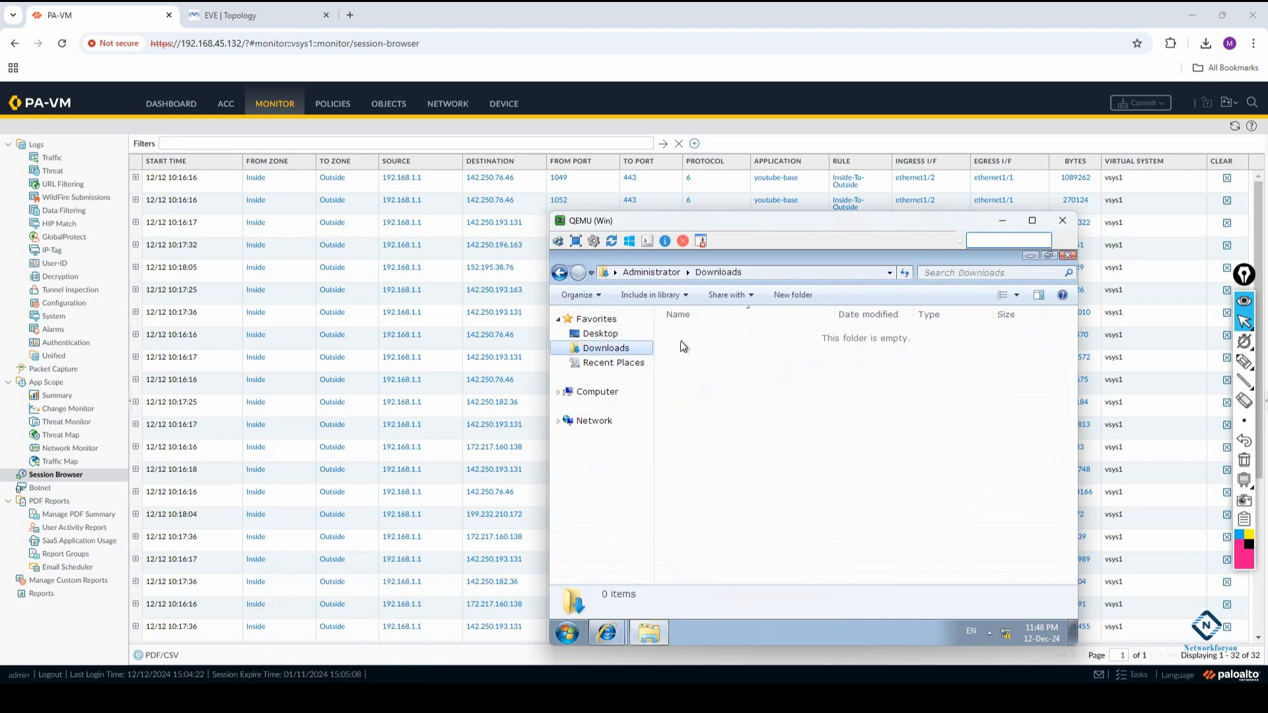
{"action": "left_click", "coordinate": [611, 335]}
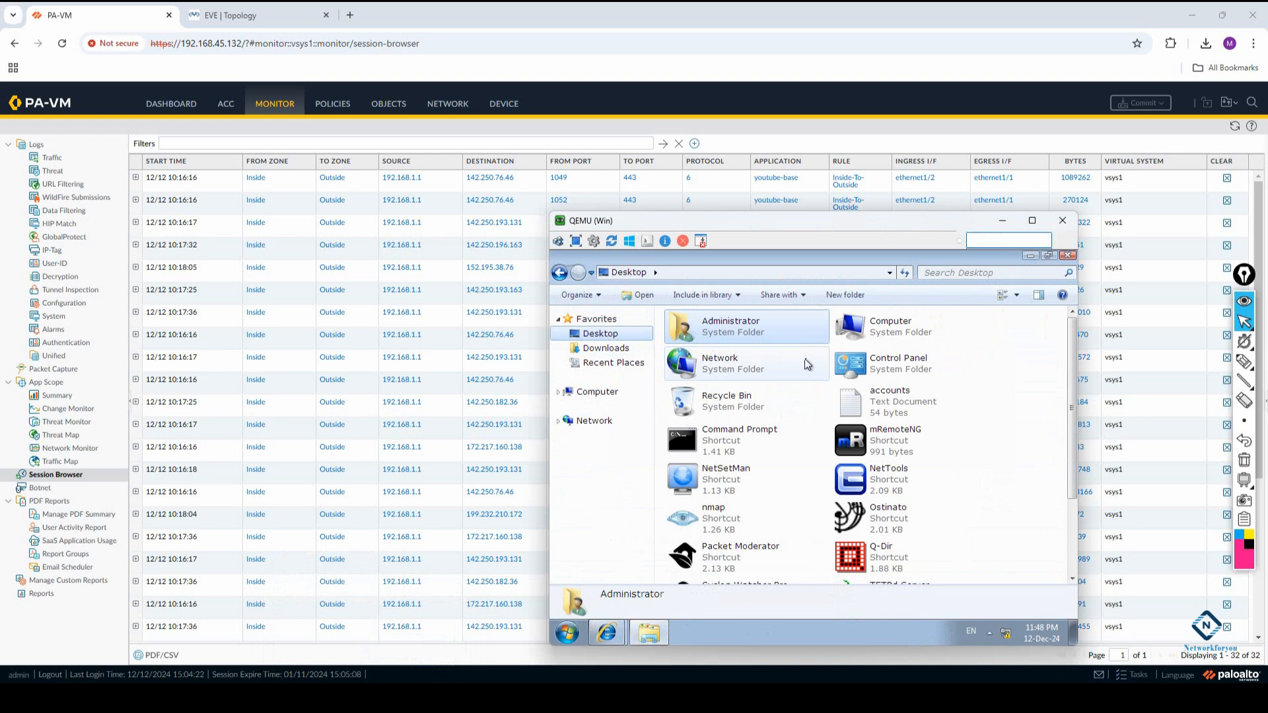
{"action": "left_click_drag", "start_coordinate": [1070, 376], "coordinate": [1084, 498]}
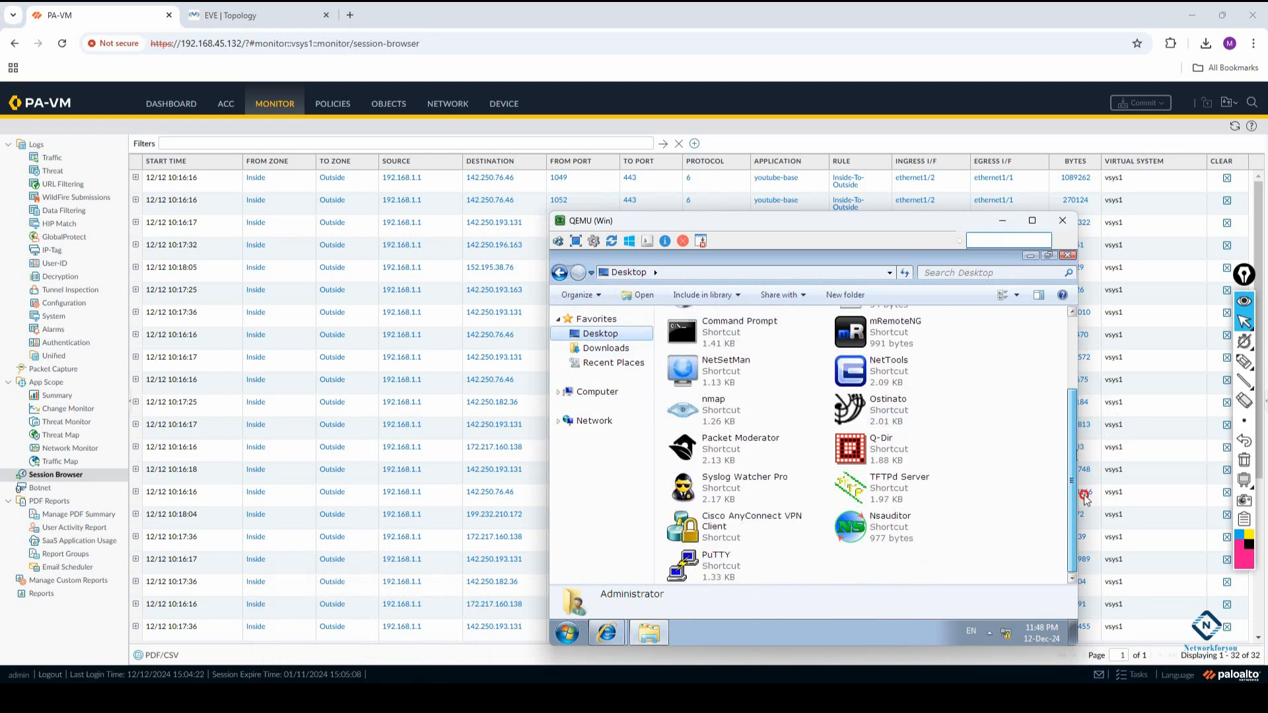
{"action": "left_click", "coordinate": [567, 632]}
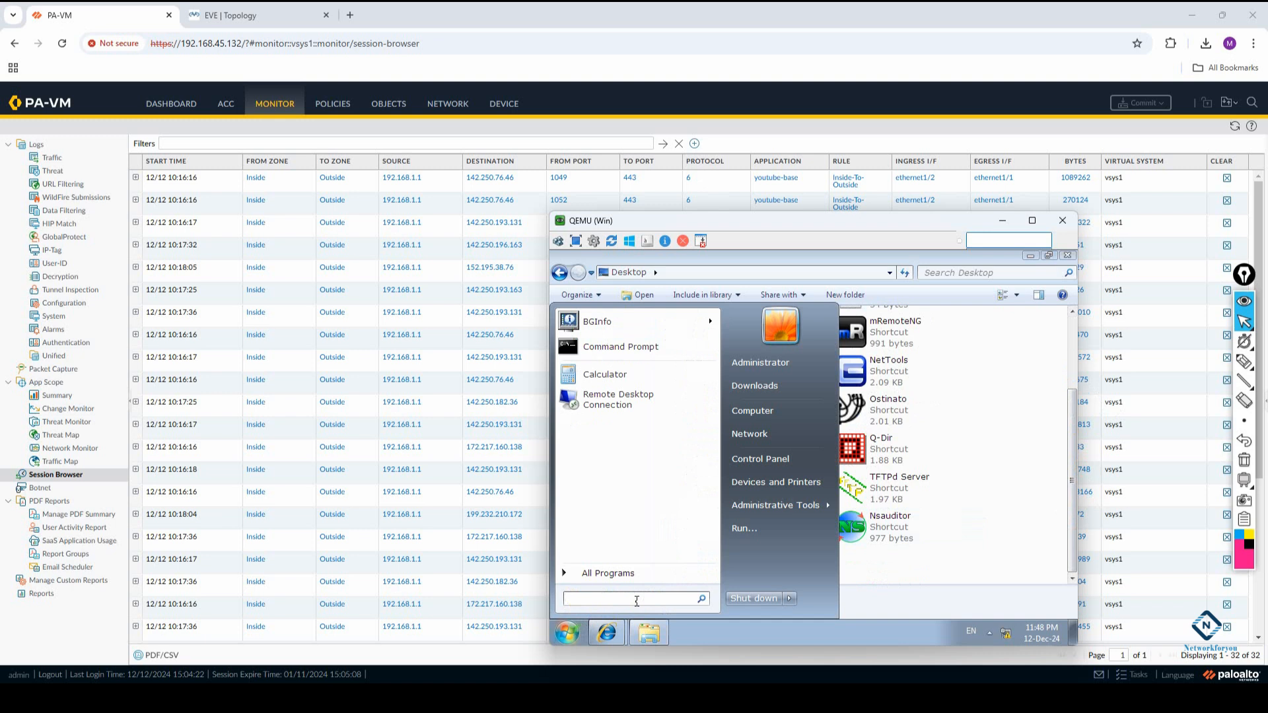
{"action": "type", "text": "bros"}
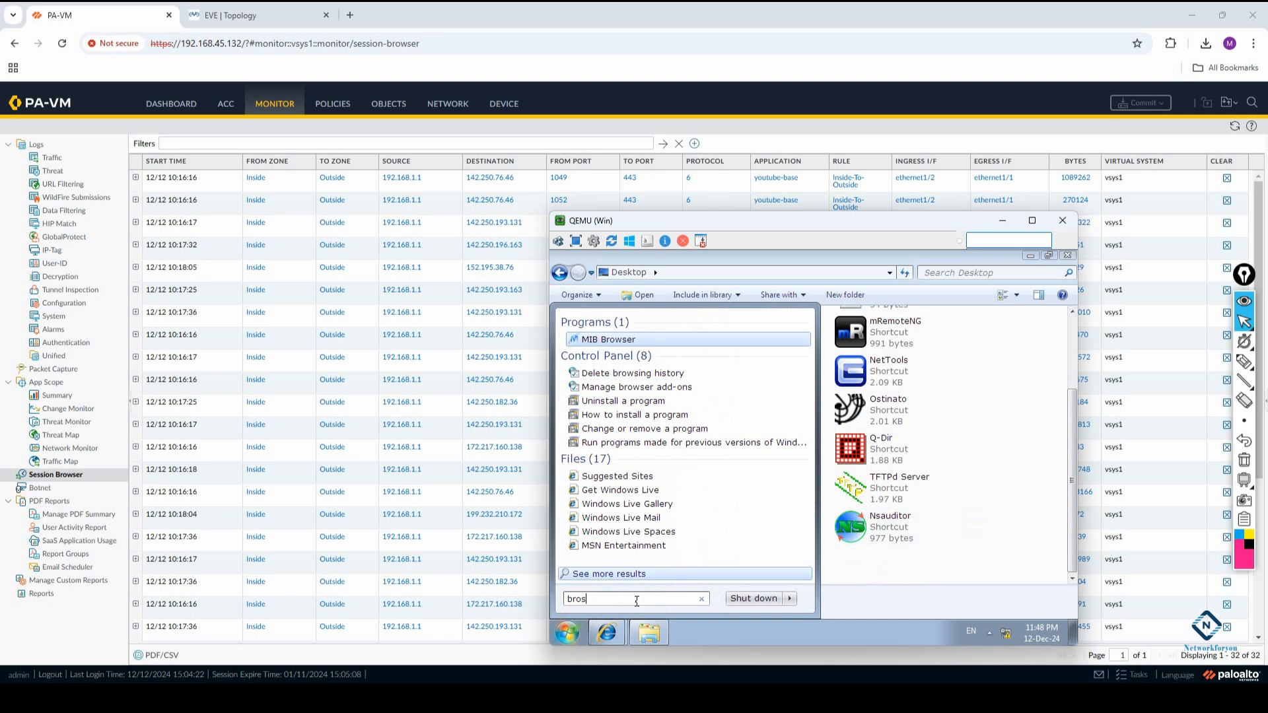
{"action": "key", "text": "BackSpace"}
{"action": "key", "text": "BackSpace"}
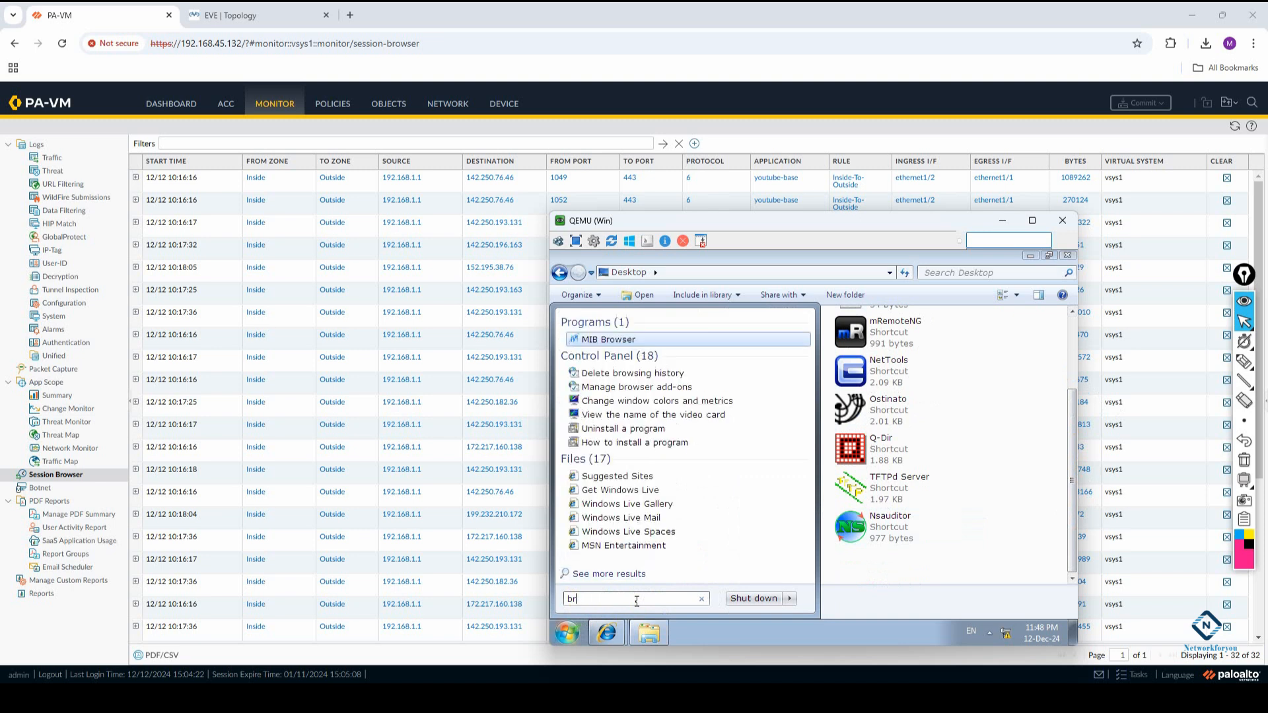
{"action": "left_click", "coordinate": [599, 340]}
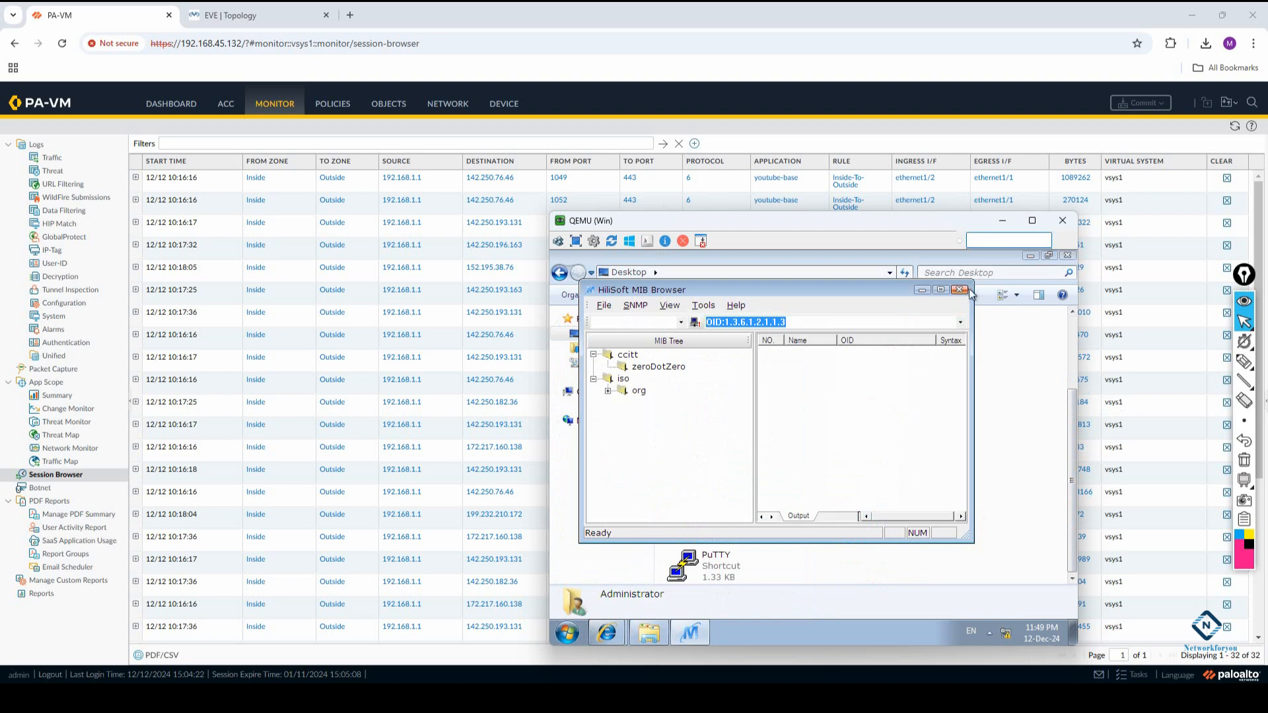
{"action": "left_click", "coordinate": [958, 290]}
Return to Internet Explorer in the Windows VM and open Google in an additional tab
{"action": "left_click", "coordinate": [607, 634]}
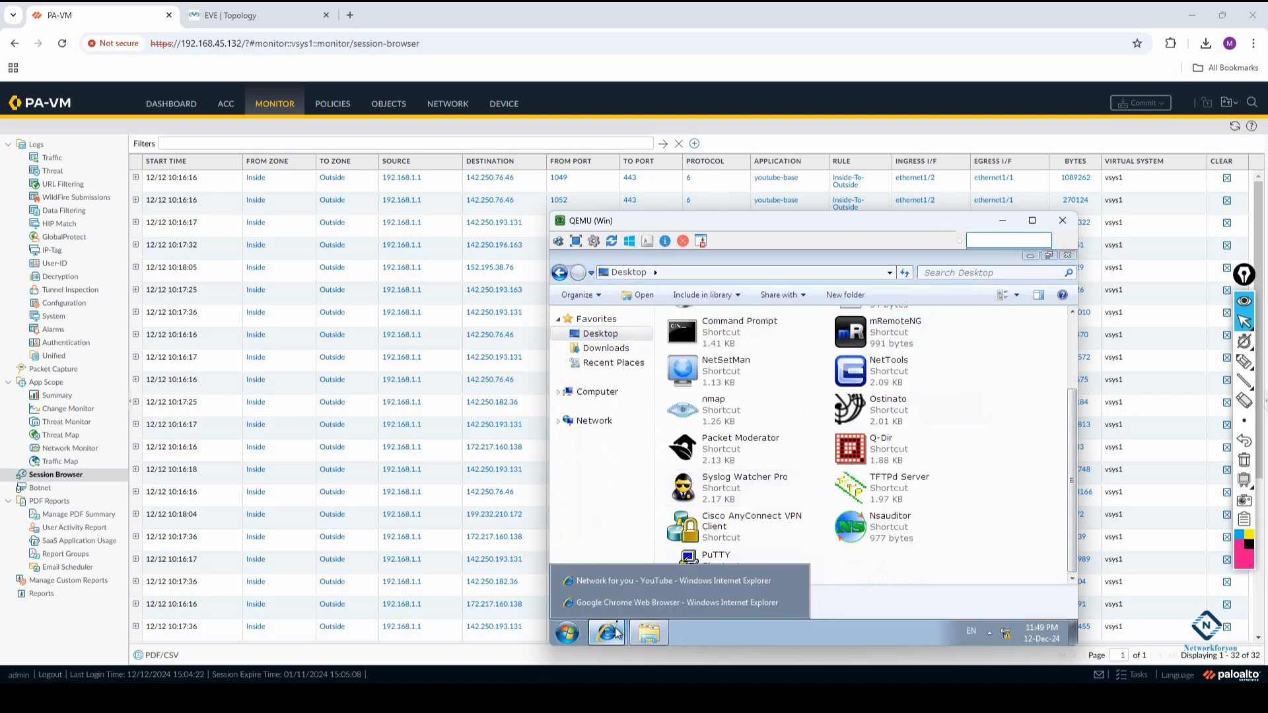
{"action": "left_click", "coordinate": [622, 601]}
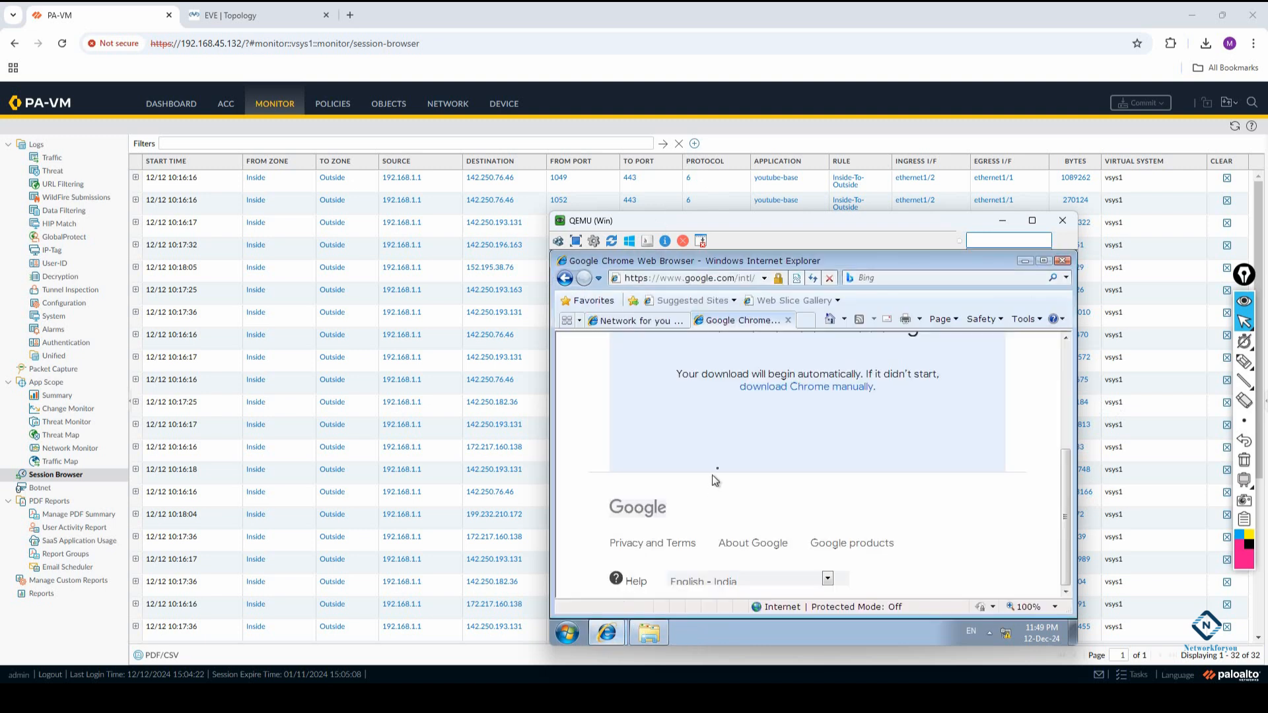
{"action": "scroll", "coordinate": [726, 469], "scroll_direction": "up", "scroll_amount": 3}
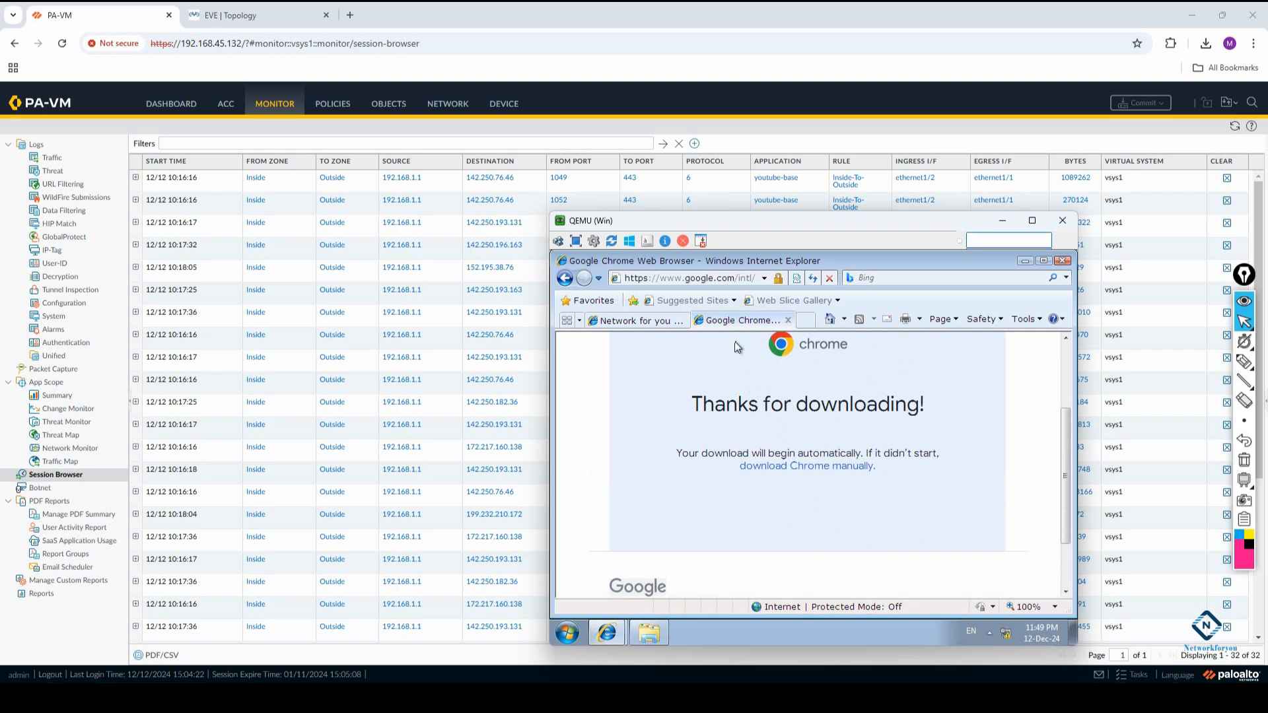
{"action": "left_click", "coordinate": [673, 321]}
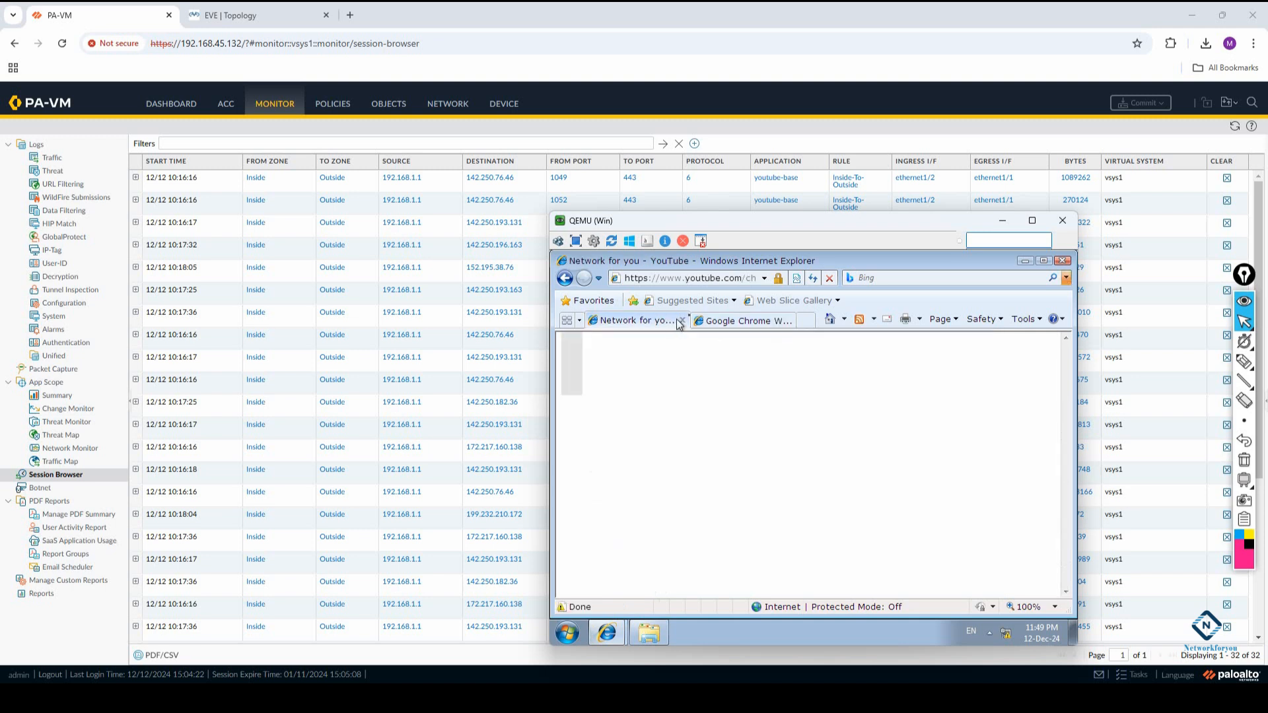
{"action": "left_click", "coordinate": [808, 324]}
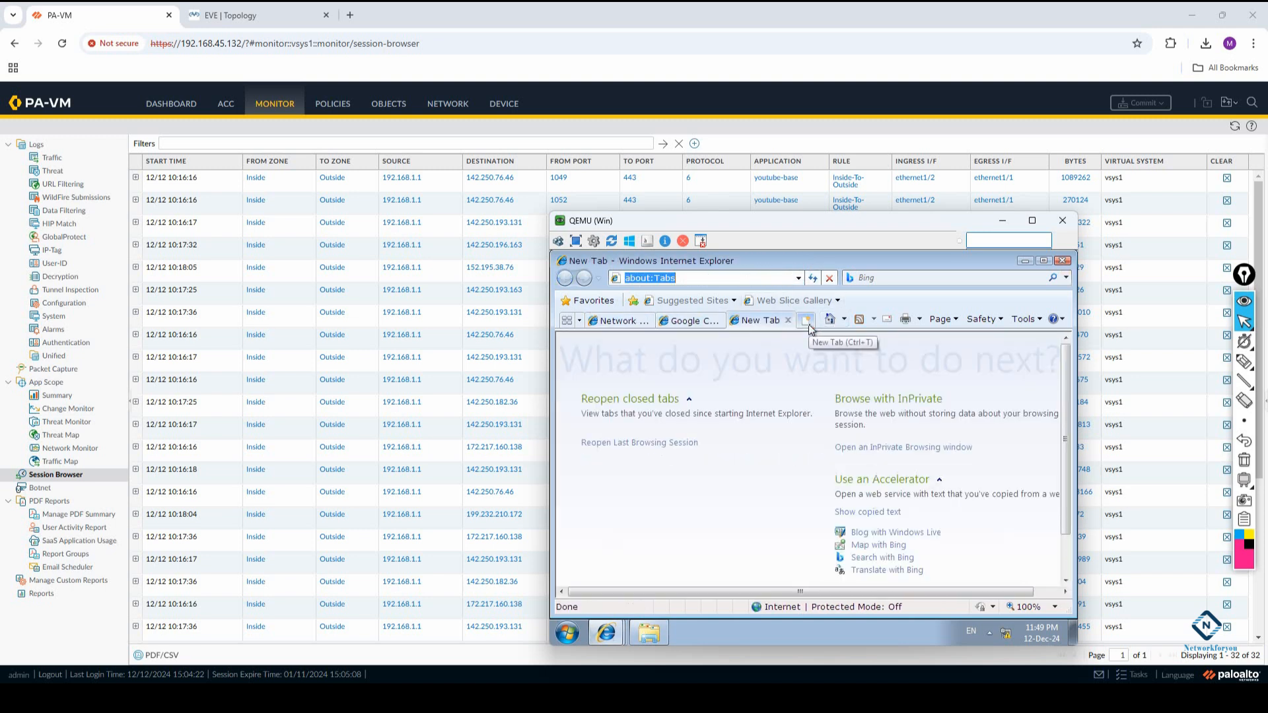
{"action": "type", "text": "www.google.com"}
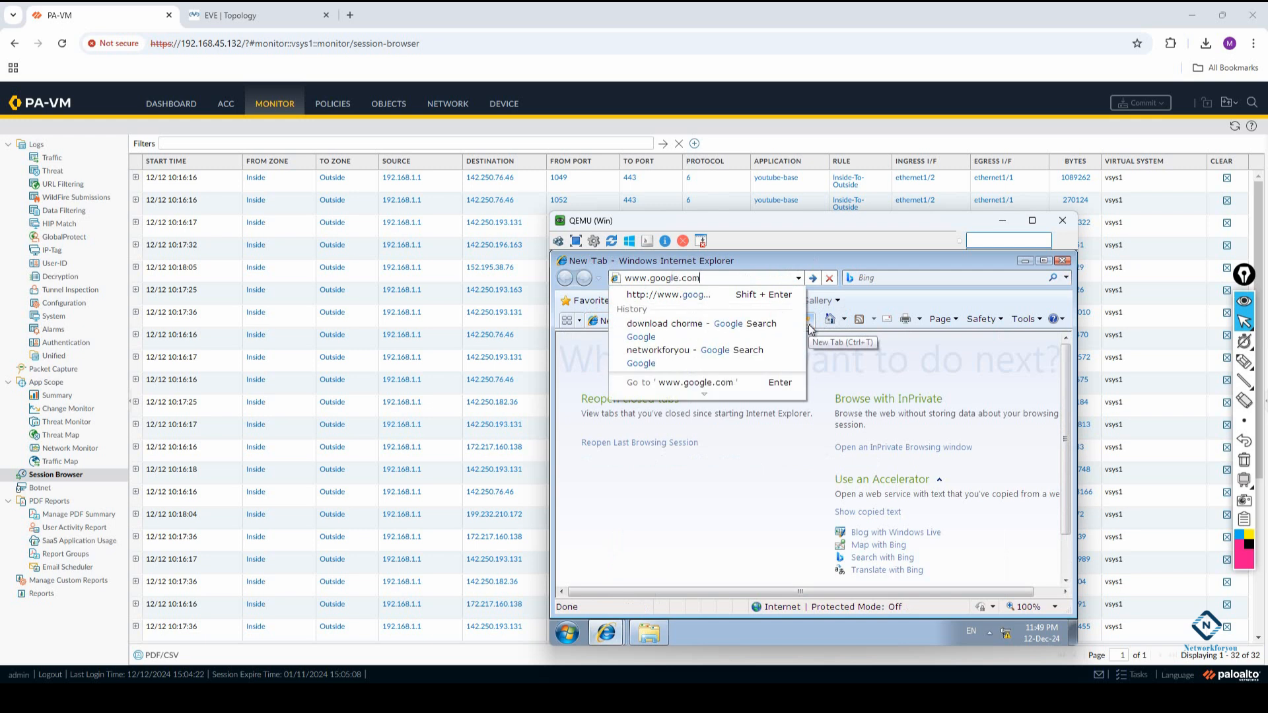
{"action": "key", "text": "Return"}
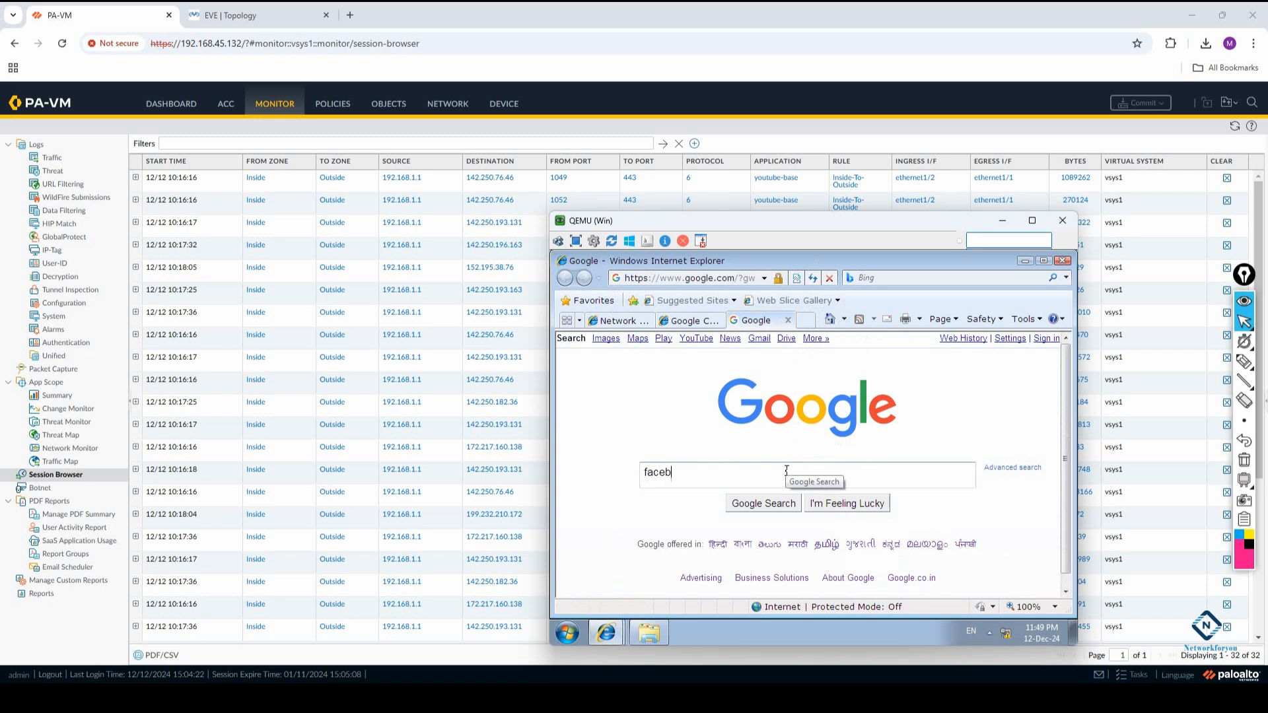
Search Google for facebook.com in the Windows VM, open the Facebook login result and follow its Edge download link
{"action": "key", "text": "Return"}
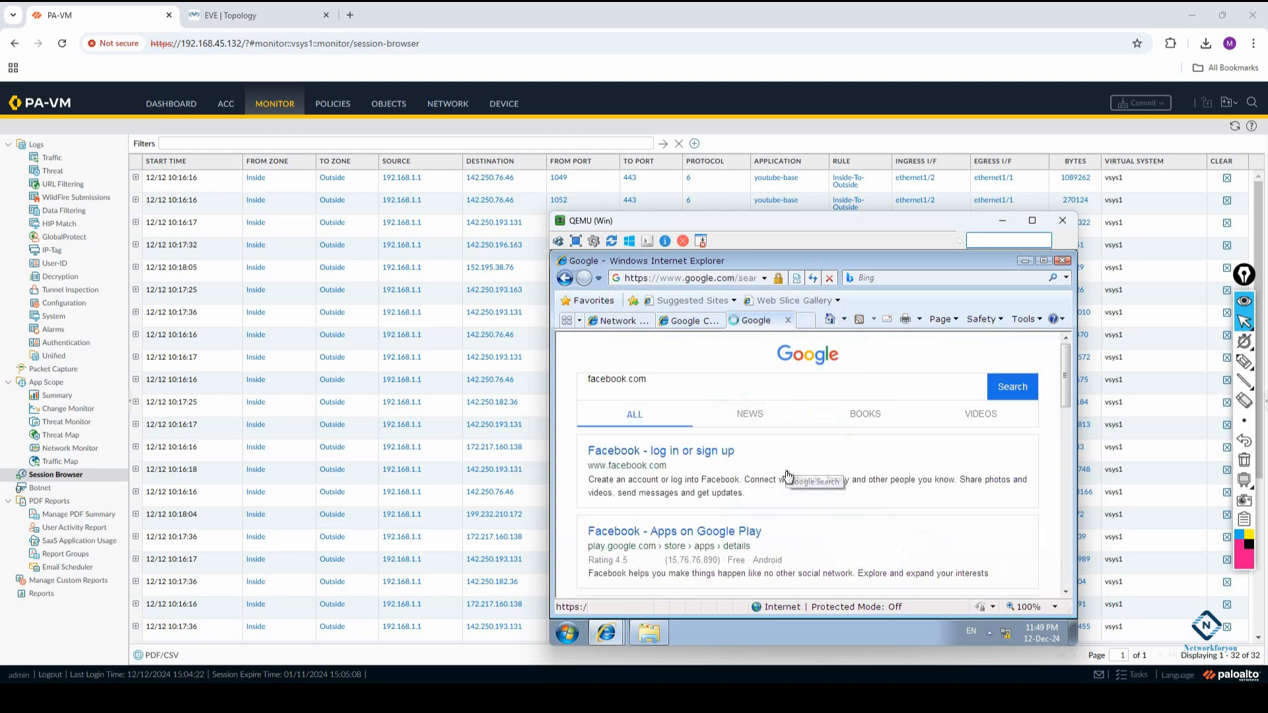
{"action": "left_click", "coordinate": [706, 450]}
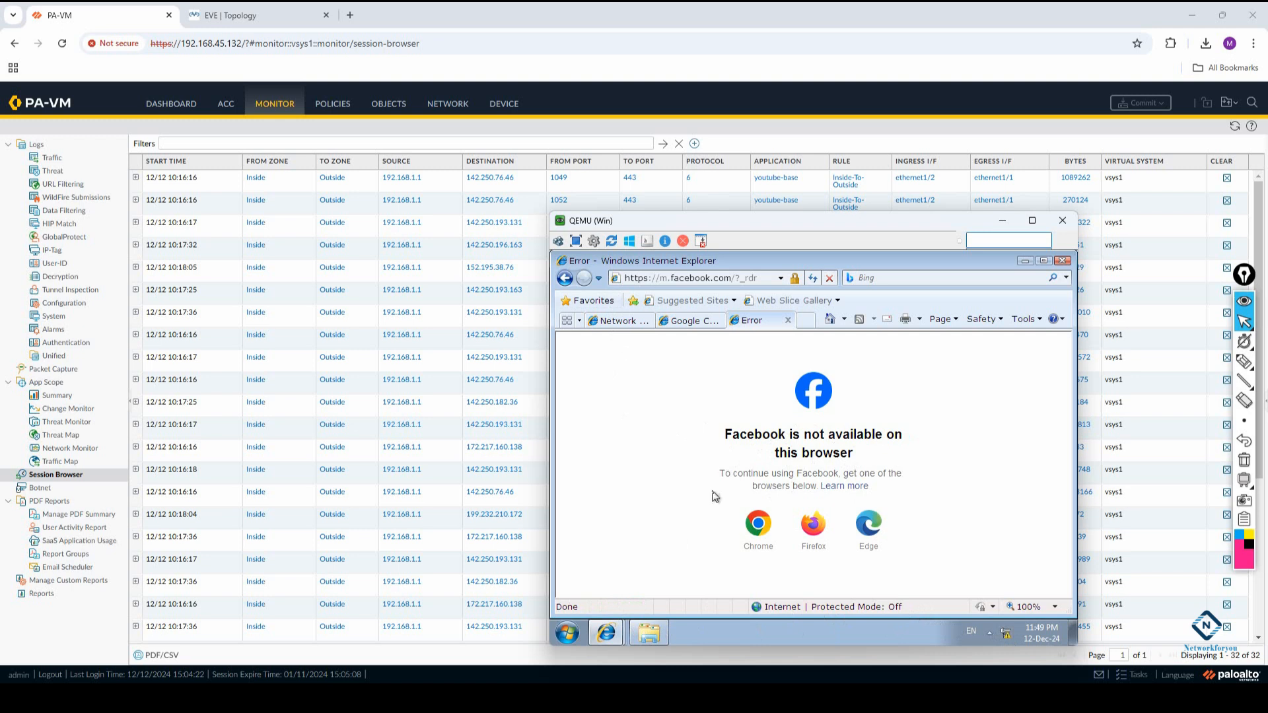
{"action": "left_click", "coordinate": [857, 521]}
{"action": "left_click", "coordinate": [642, 429]}
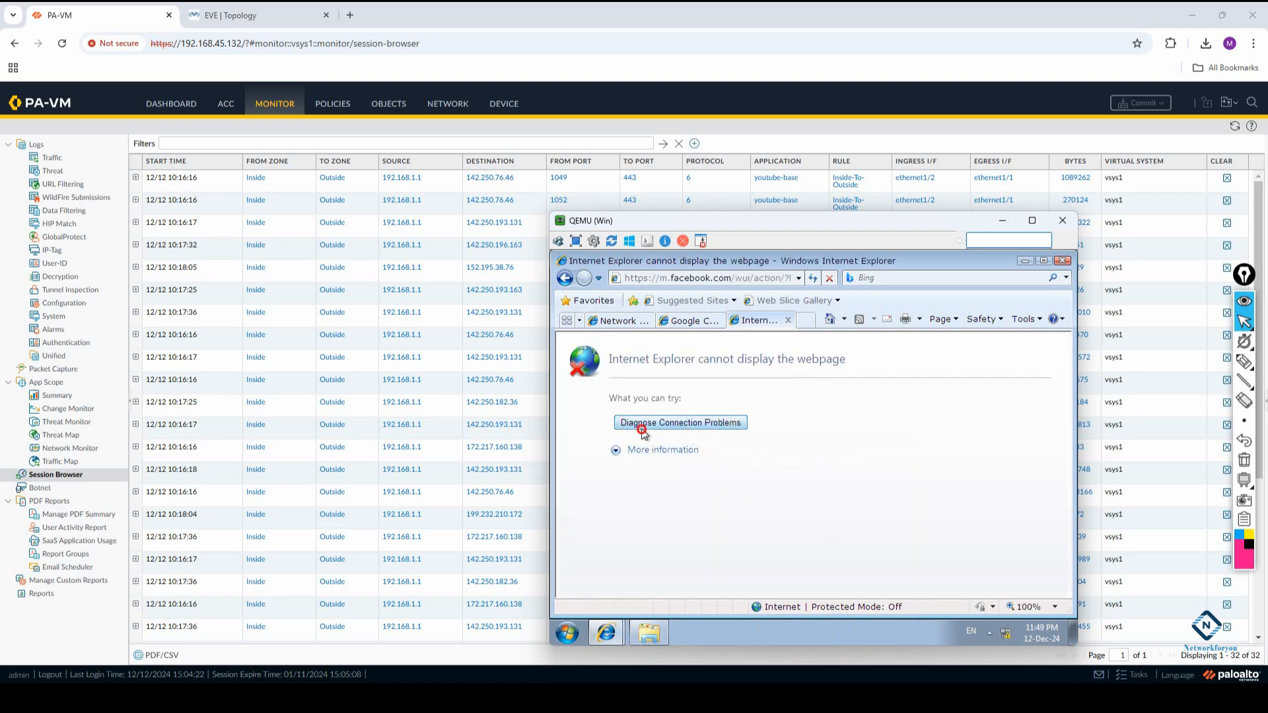
Close the additional Internet Explorer tab and refresh the firewall's Session Browser
{"action": "left_click", "coordinate": [570, 282]}
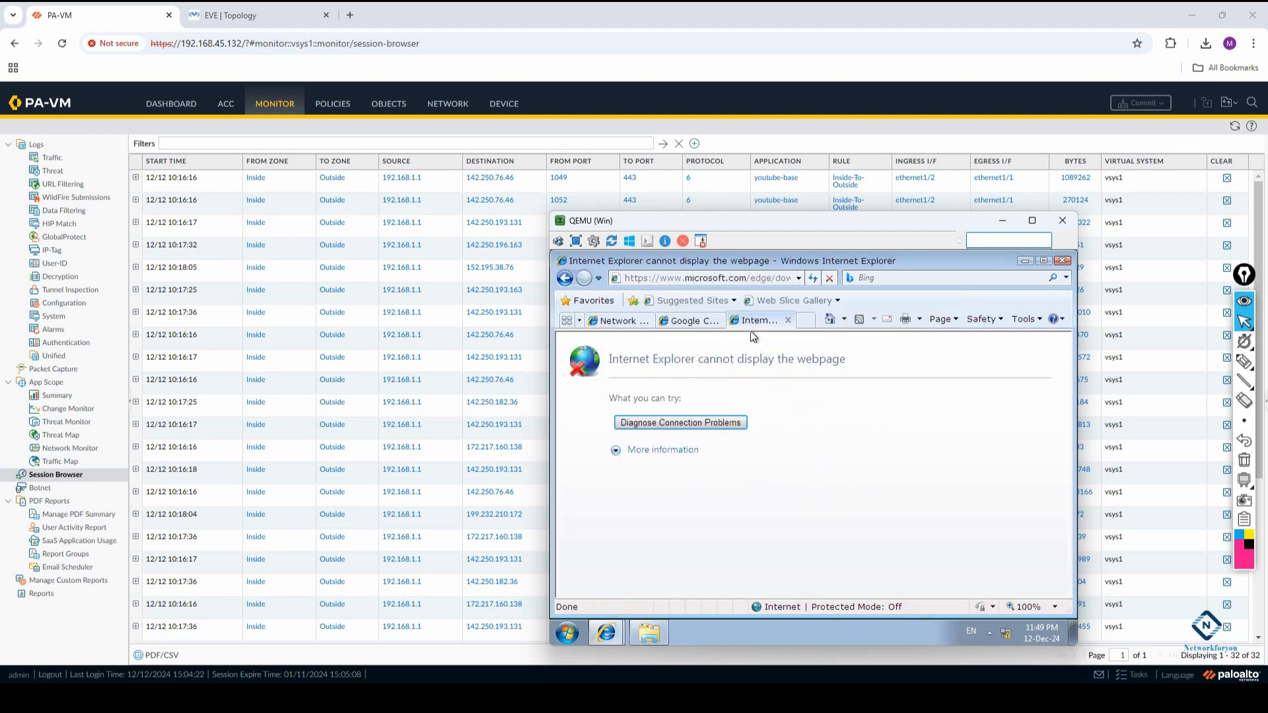
{"action": "left_click", "coordinate": [787, 320]}
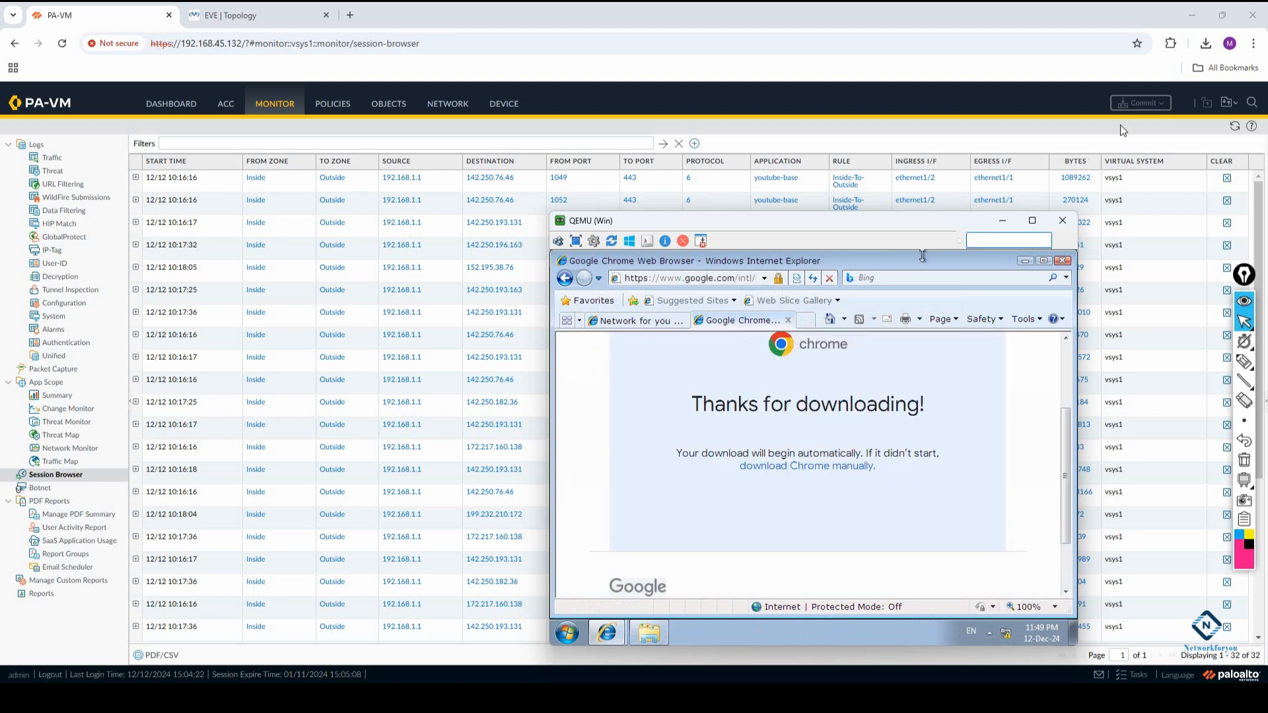
{"action": "left_click", "coordinate": [1232, 123]}
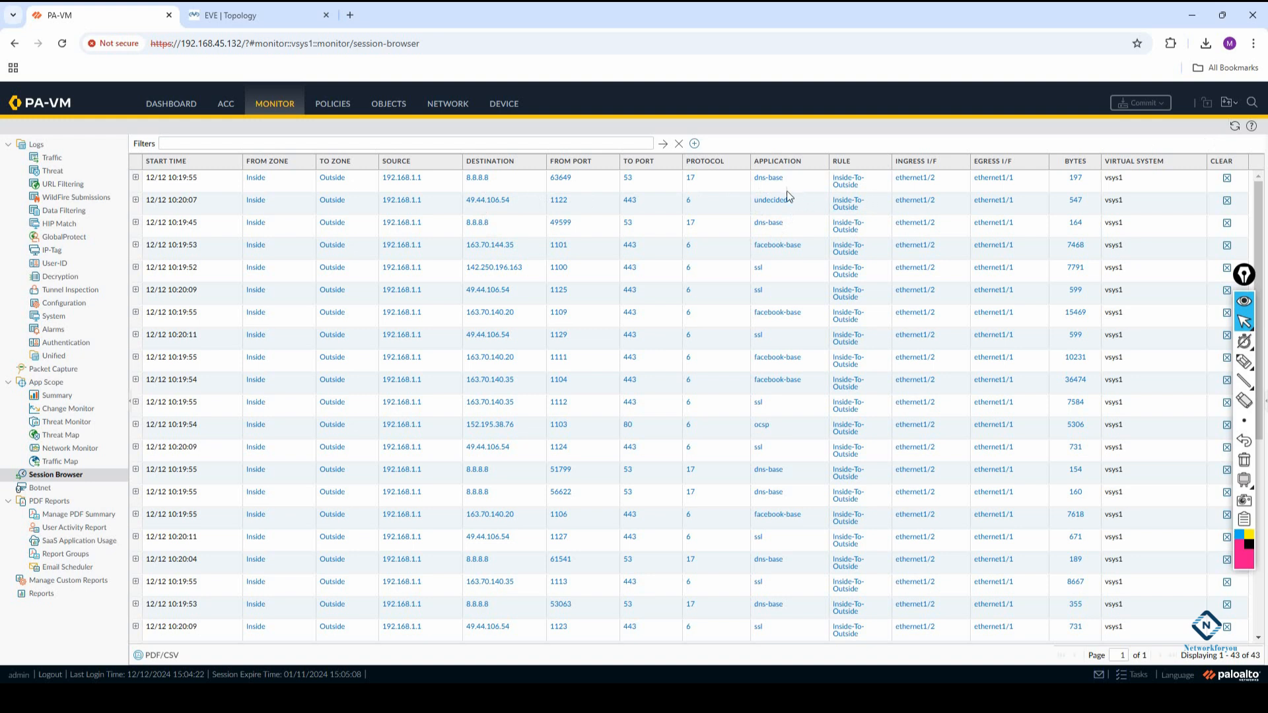
{"action": "mouse_move", "coordinate": [370, 697]}
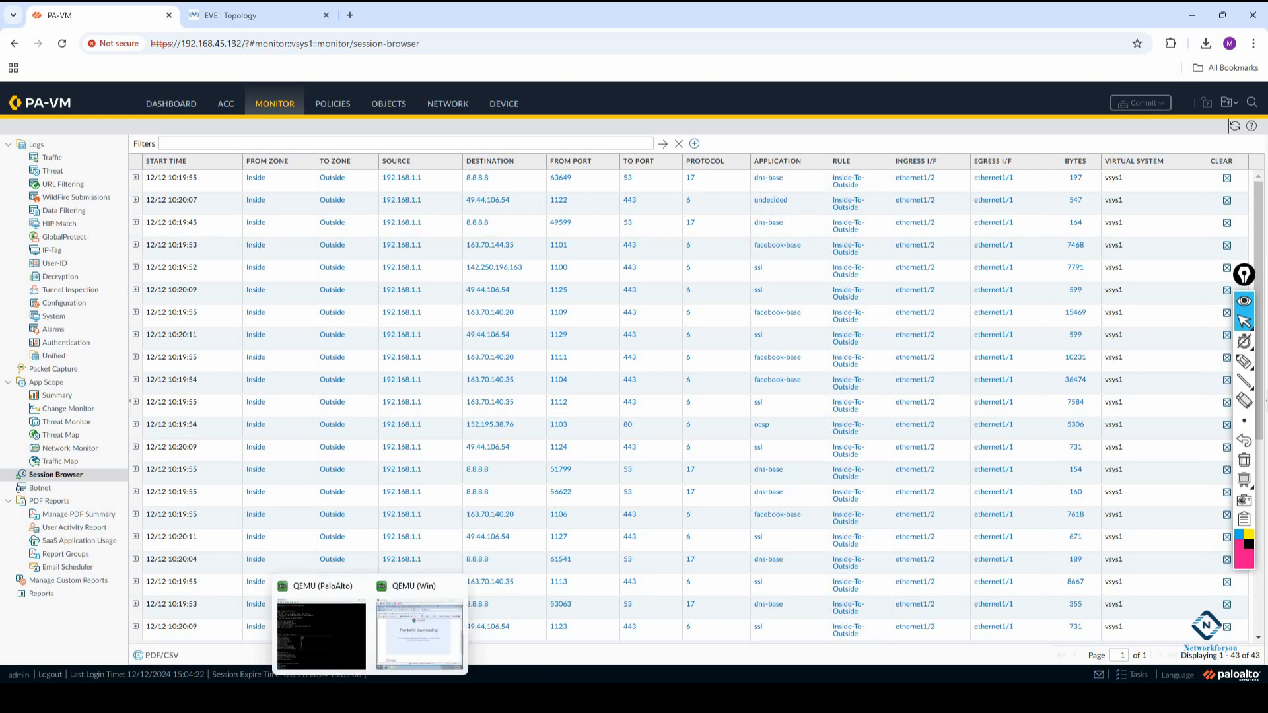
{"action": "left_click", "coordinate": [415, 633]}
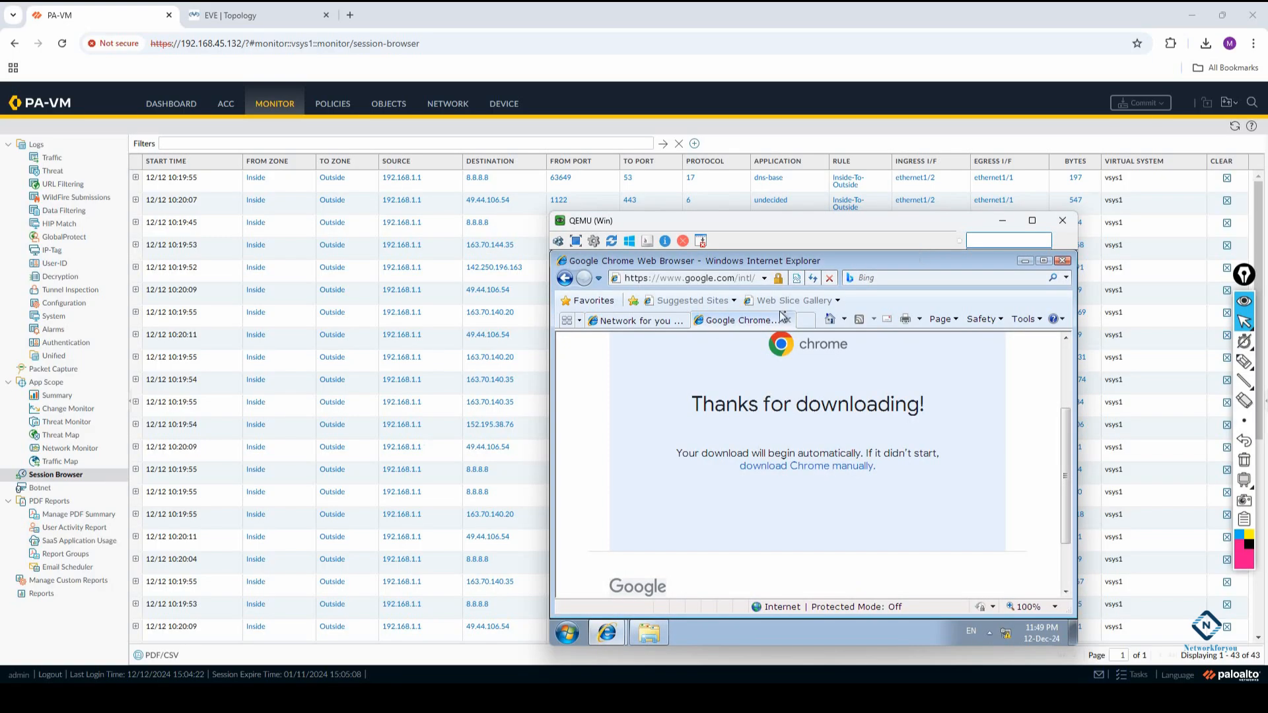
{"action": "left_click", "coordinate": [805, 320]}
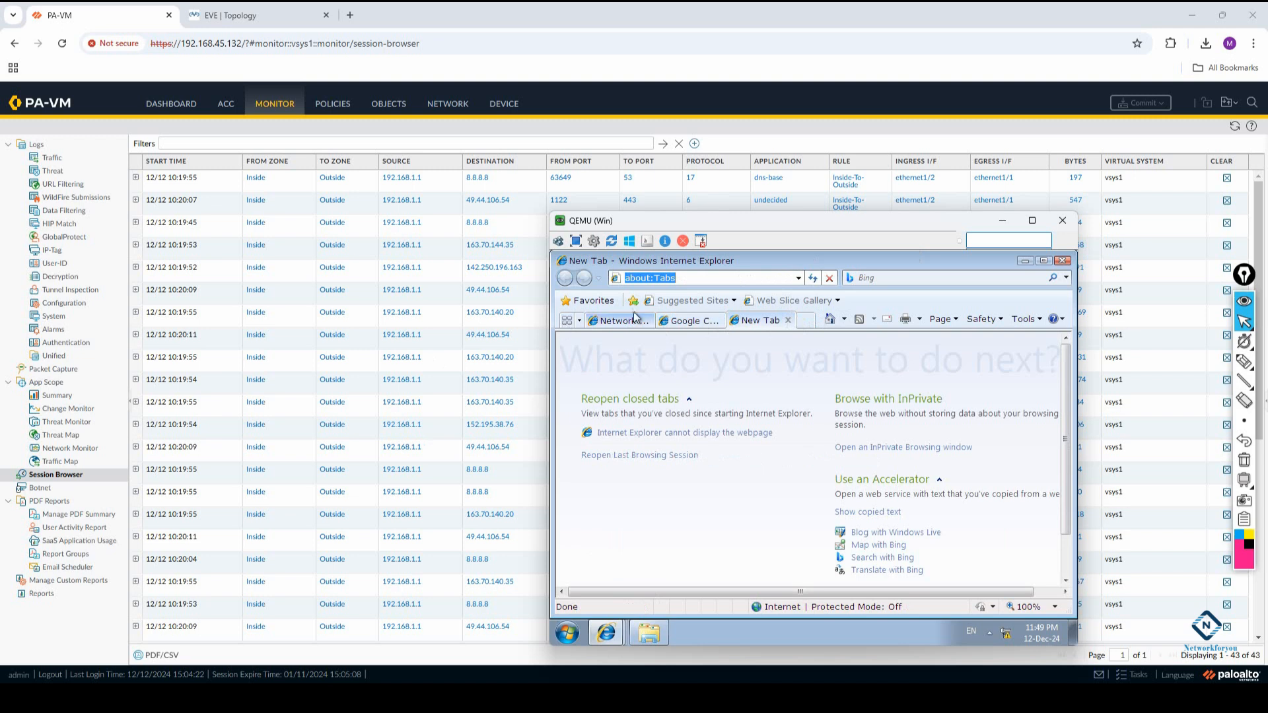
{"action": "type", "text": "www.google."}
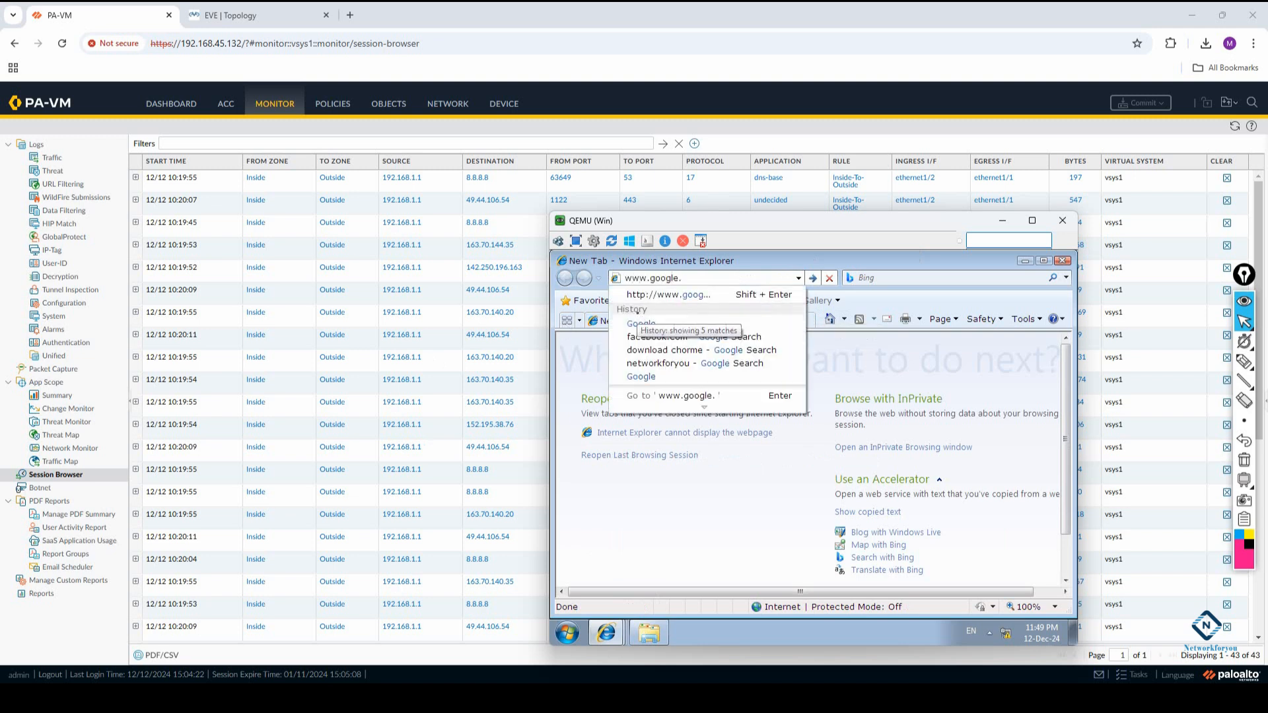
{"action": "type", "text": "copm"}
{"action": "key", "text": "BackSpace"}
{"action": "key", "text": "BackSpace"}
{"action": "type", "text": "m"}
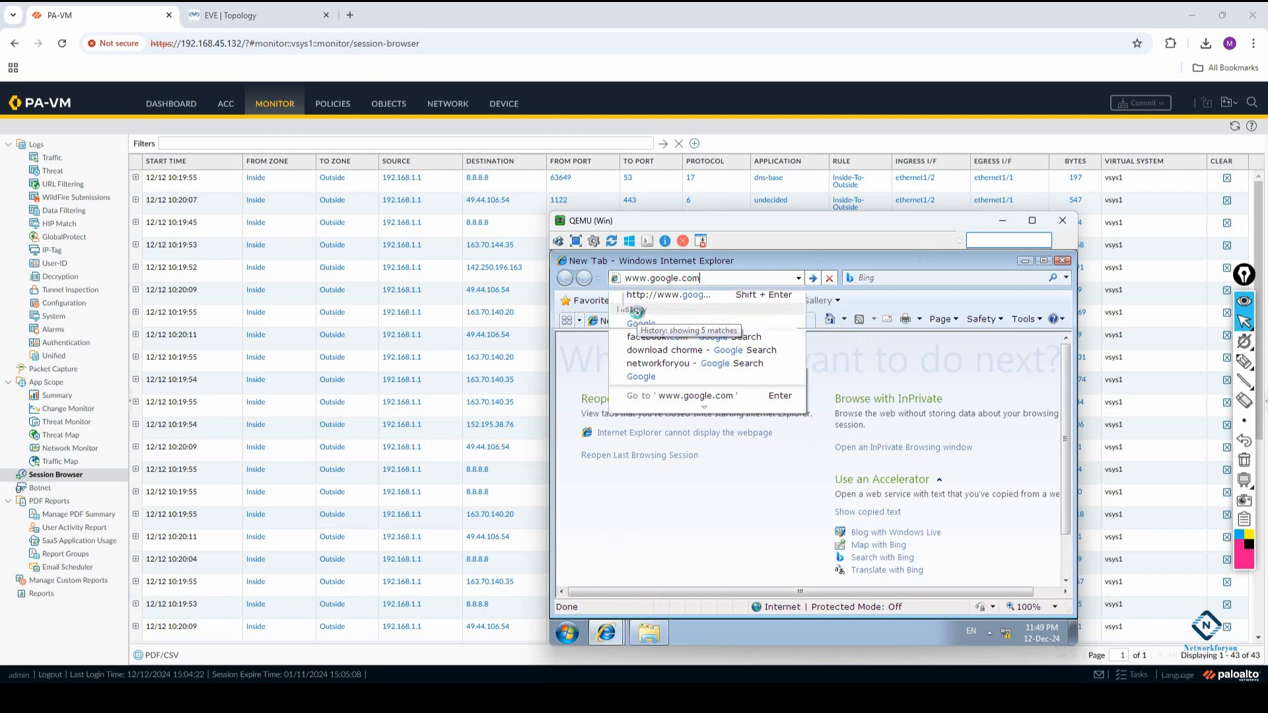
{"action": "key", "text": "Return"}
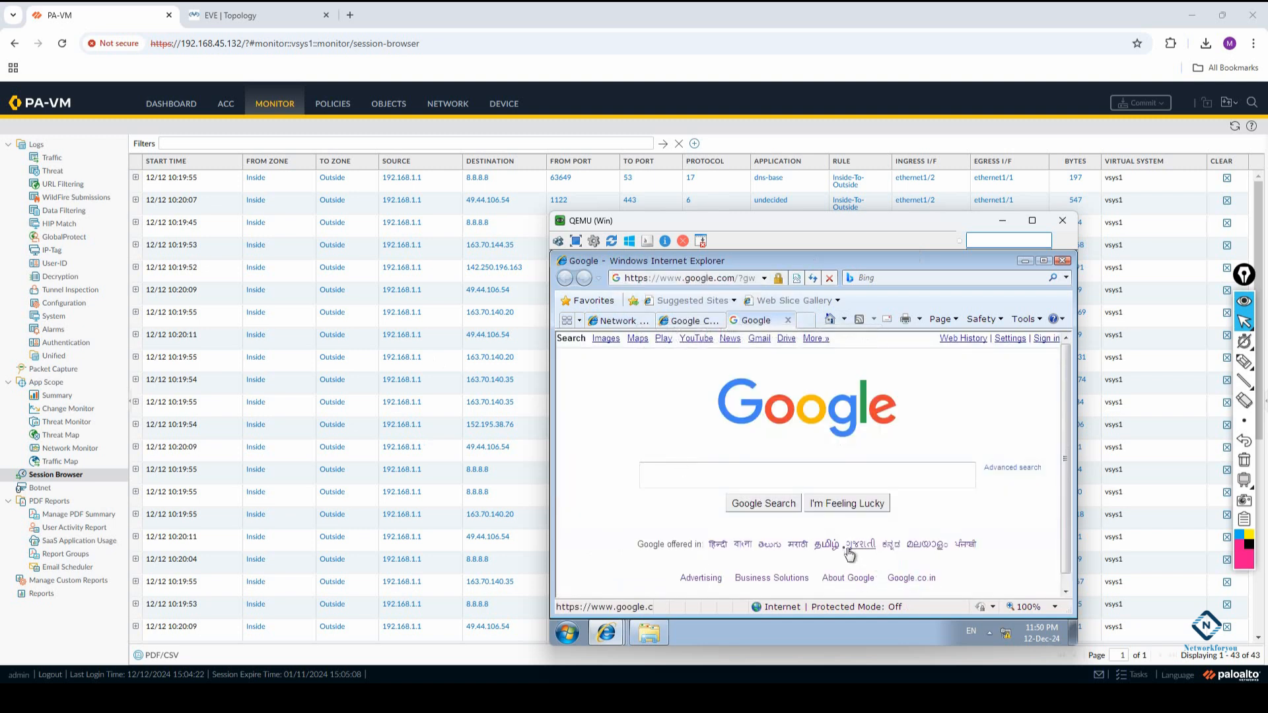
Switch the Google home page's language to Gujarati, to Malayalam and back to English
{"action": "left_click", "coordinate": [825, 544]}
{"action": "left_click", "coordinate": [887, 560]}
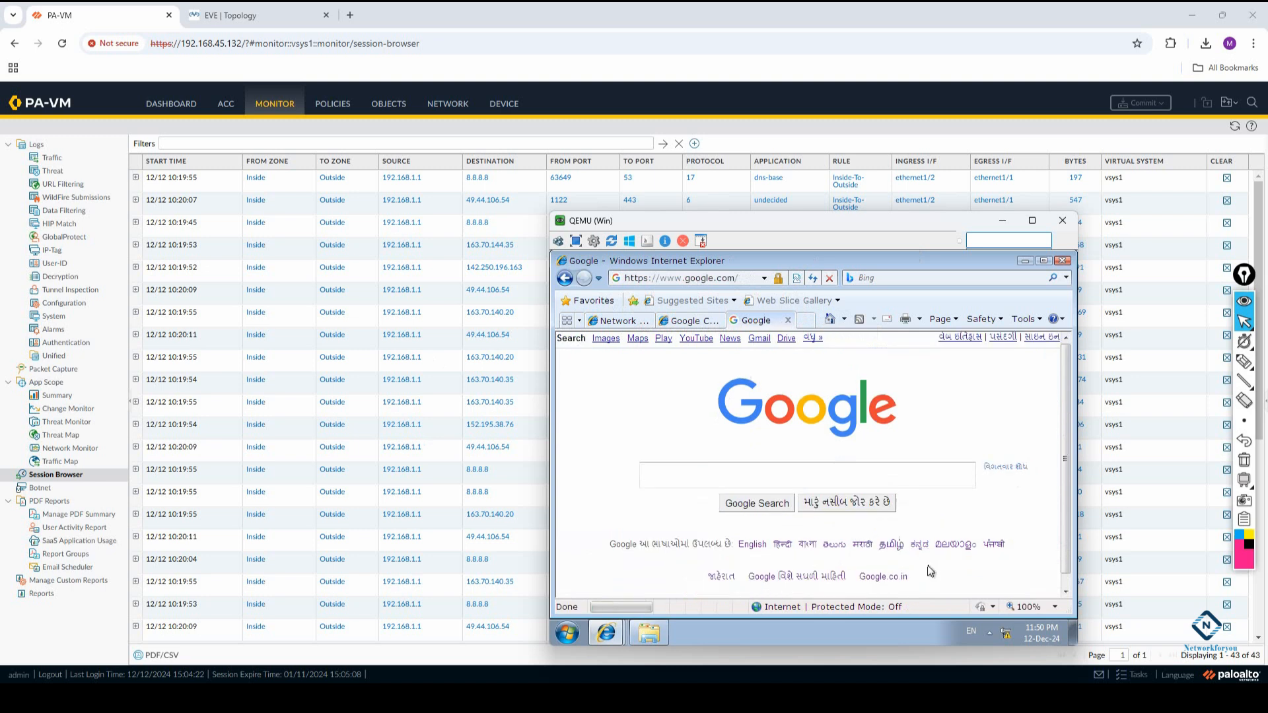
{"action": "left_click", "coordinate": [948, 547]}
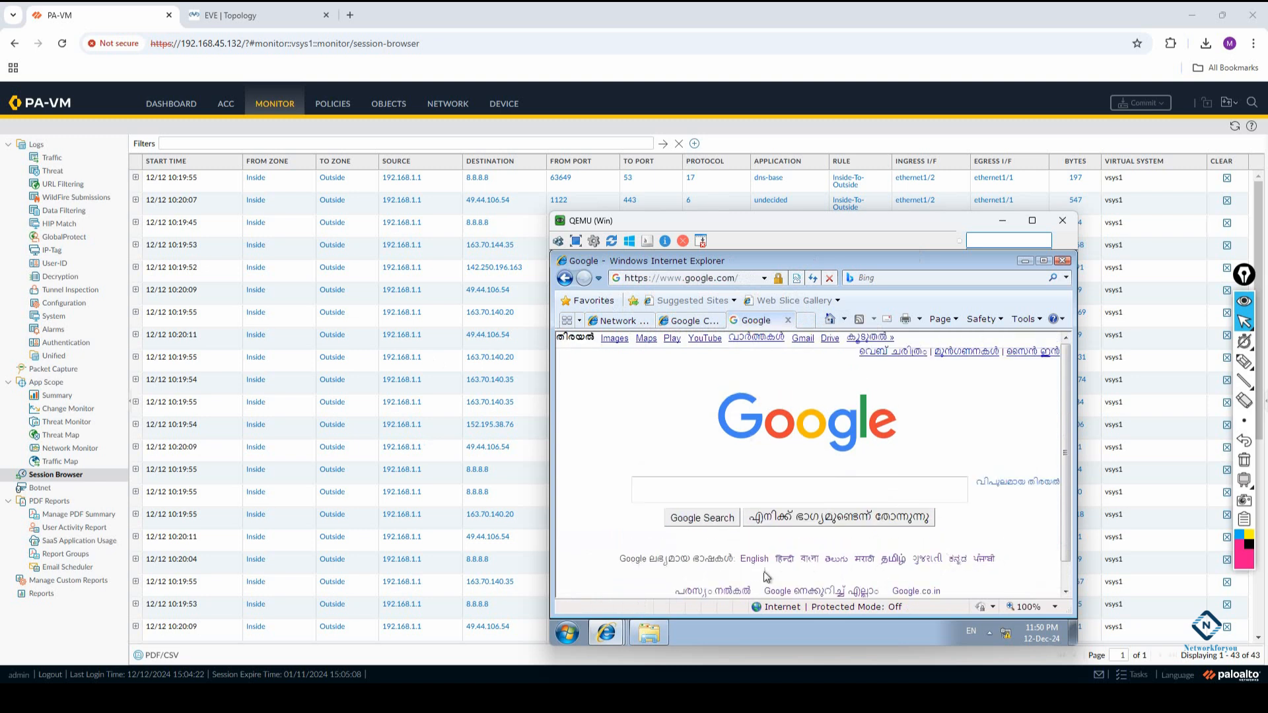
{"action": "left_click", "coordinate": [753, 559]}
Visit YouTube from the Google page, return to Google and open its Advertising page
{"action": "left_click", "coordinate": [695, 339]}
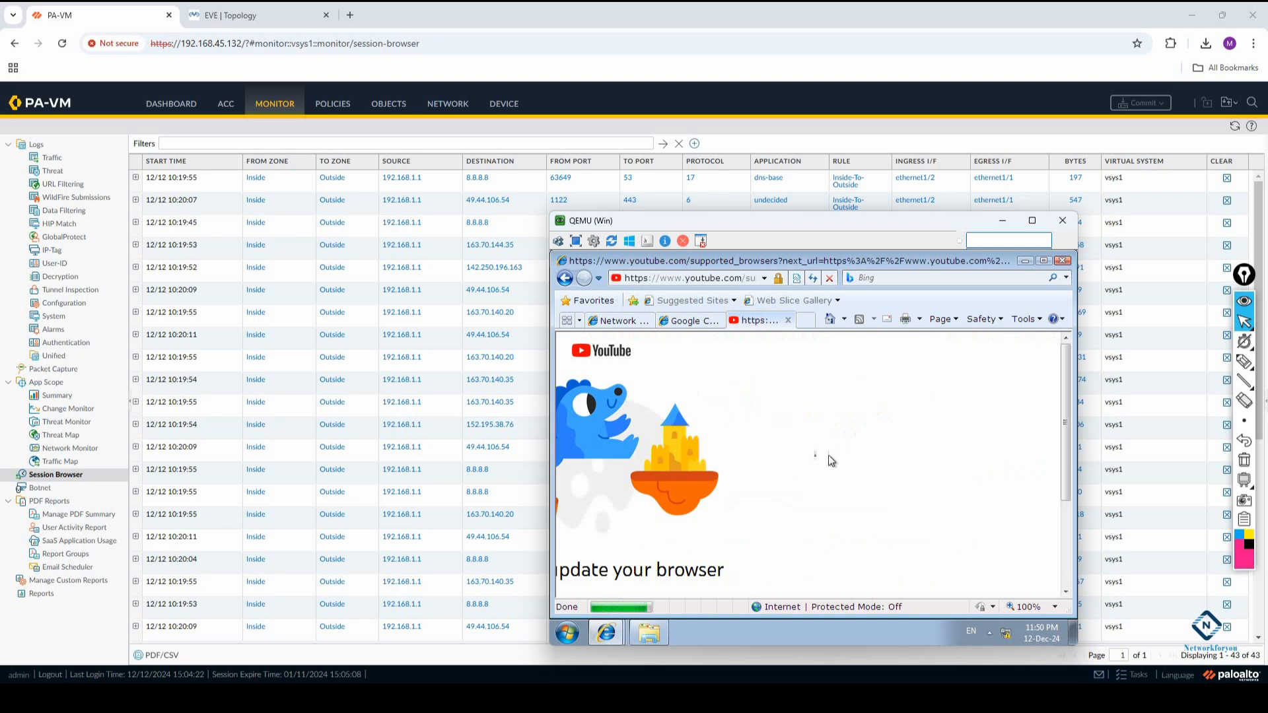
{"action": "scroll", "coordinate": [688, 526], "scroll_direction": "down", "scroll_amount": 3}
{"action": "scroll", "coordinate": [688, 520], "scroll_direction": "up", "scroll_amount": 3}
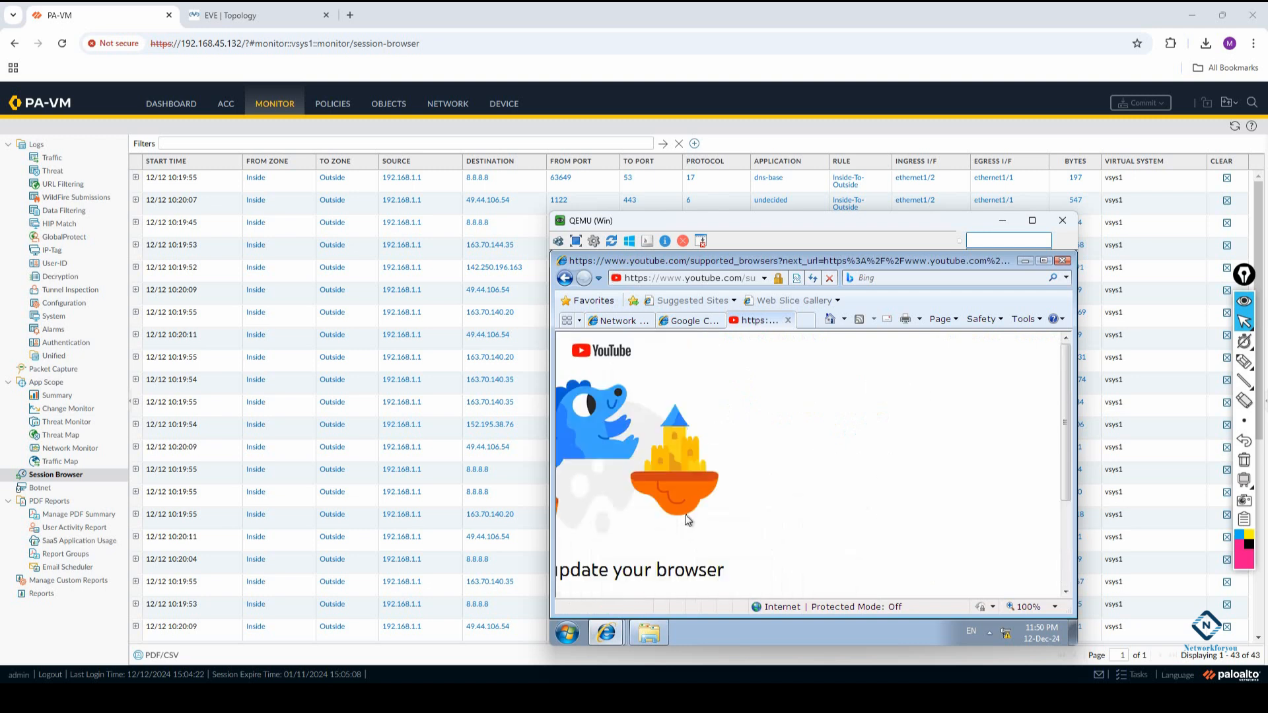
{"action": "left_click", "coordinate": [564, 278]}
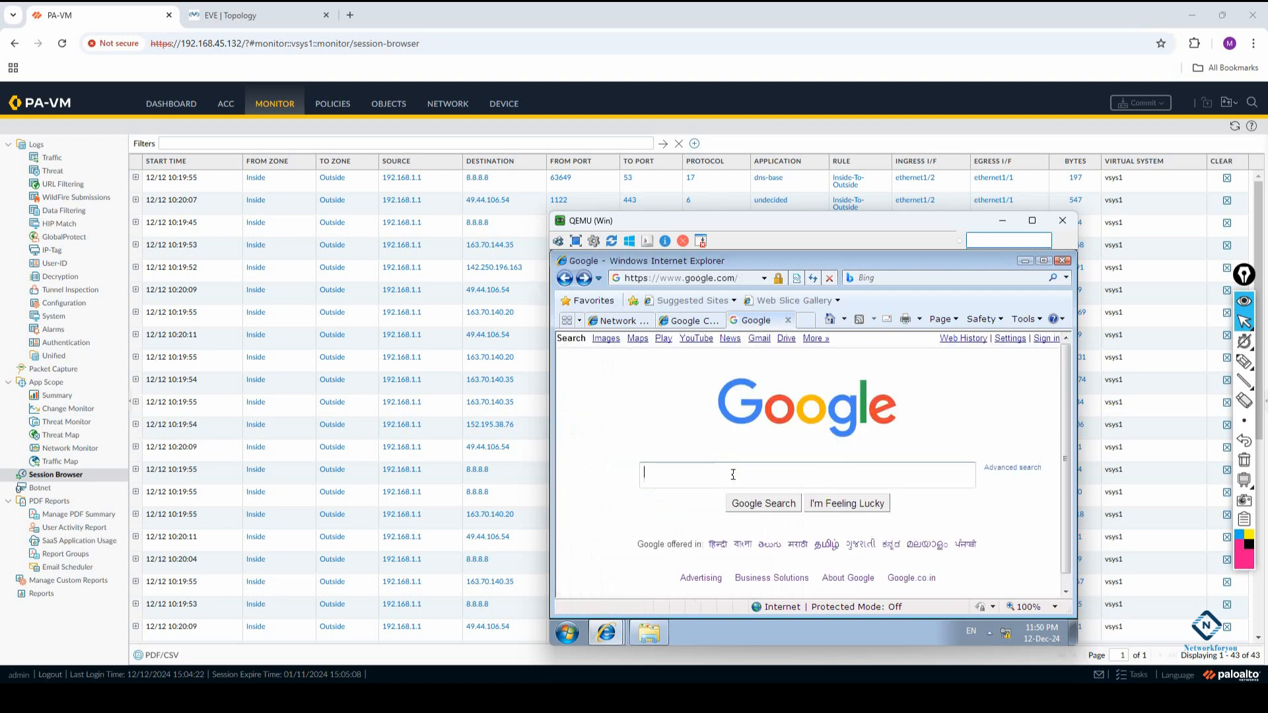
{"action": "left_click", "coordinate": [700, 577]}
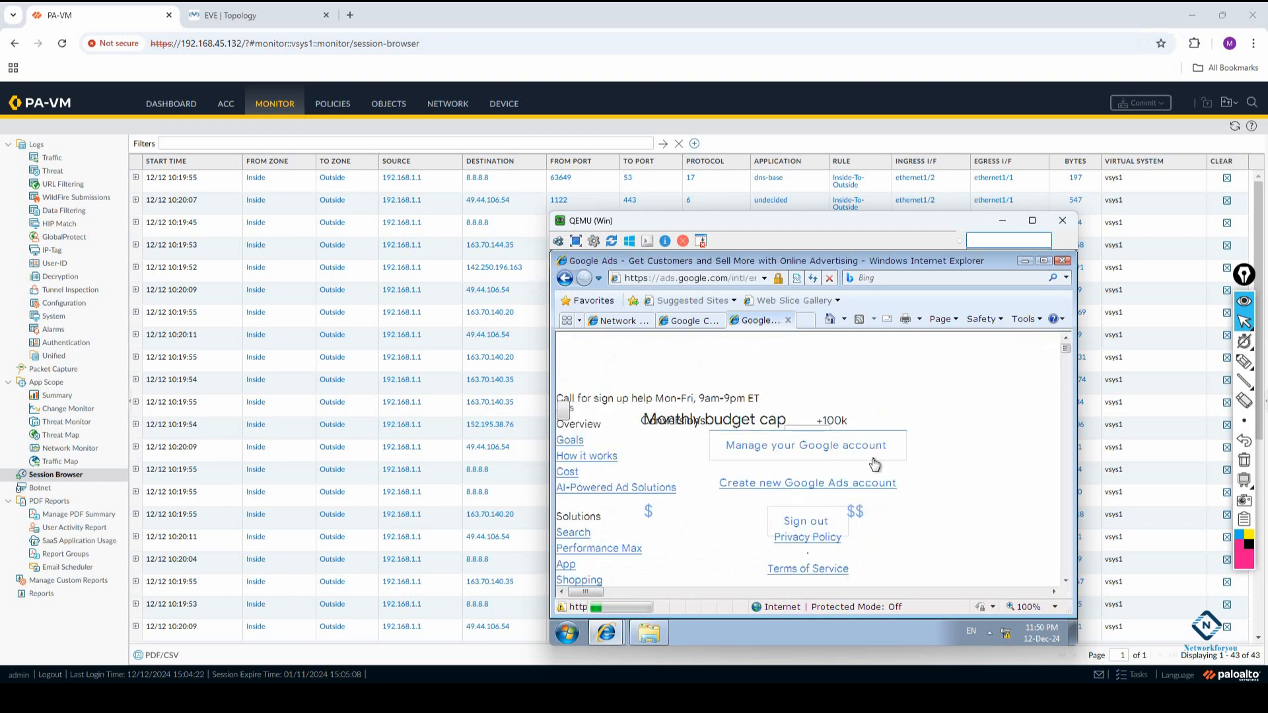
Refresh the firewall's Session Browser, look through the sessions and check the Traffic log before returning to the Session Browser
{"action": "left_click", "coordinate": [1234, 126]}
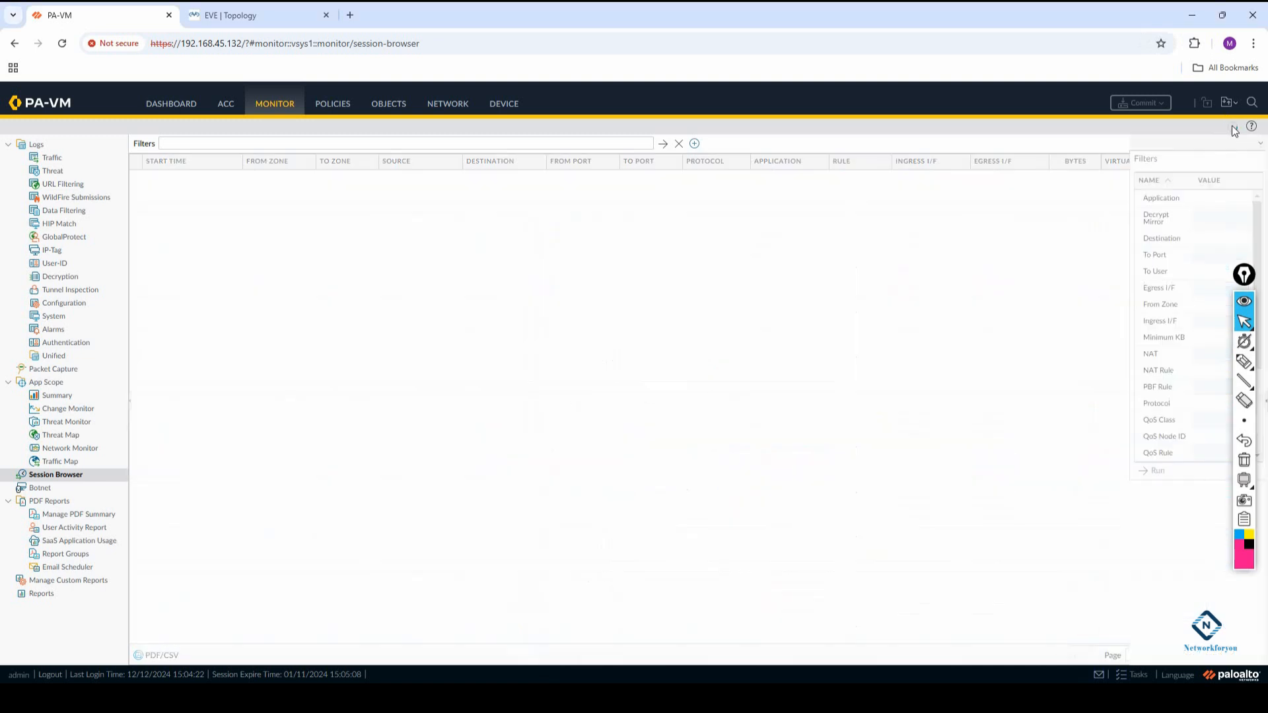
{"action": "left_click", "coordinate": [1233, 126]}
{"action": "scroll", "coordinate": [580, 410], "scroll_direction": "down", "scroll_amount": 3}
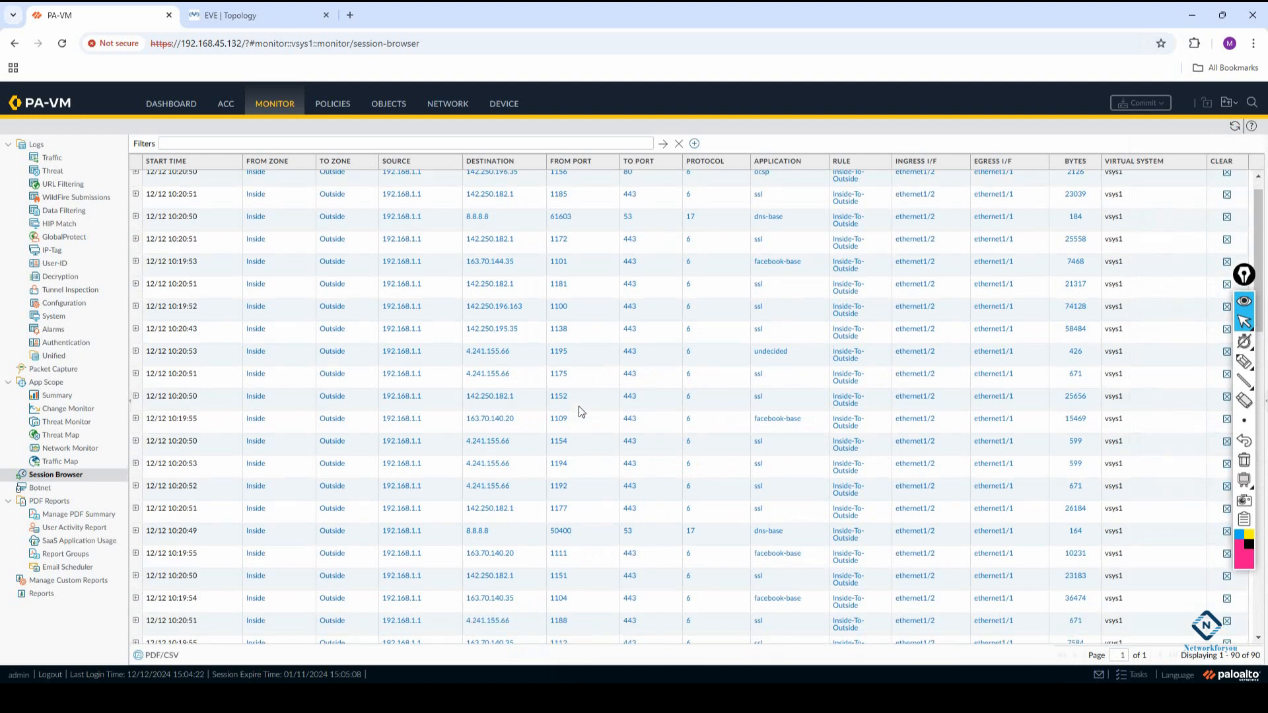
{"action": "left_click", "coordinate": [52, 157]}
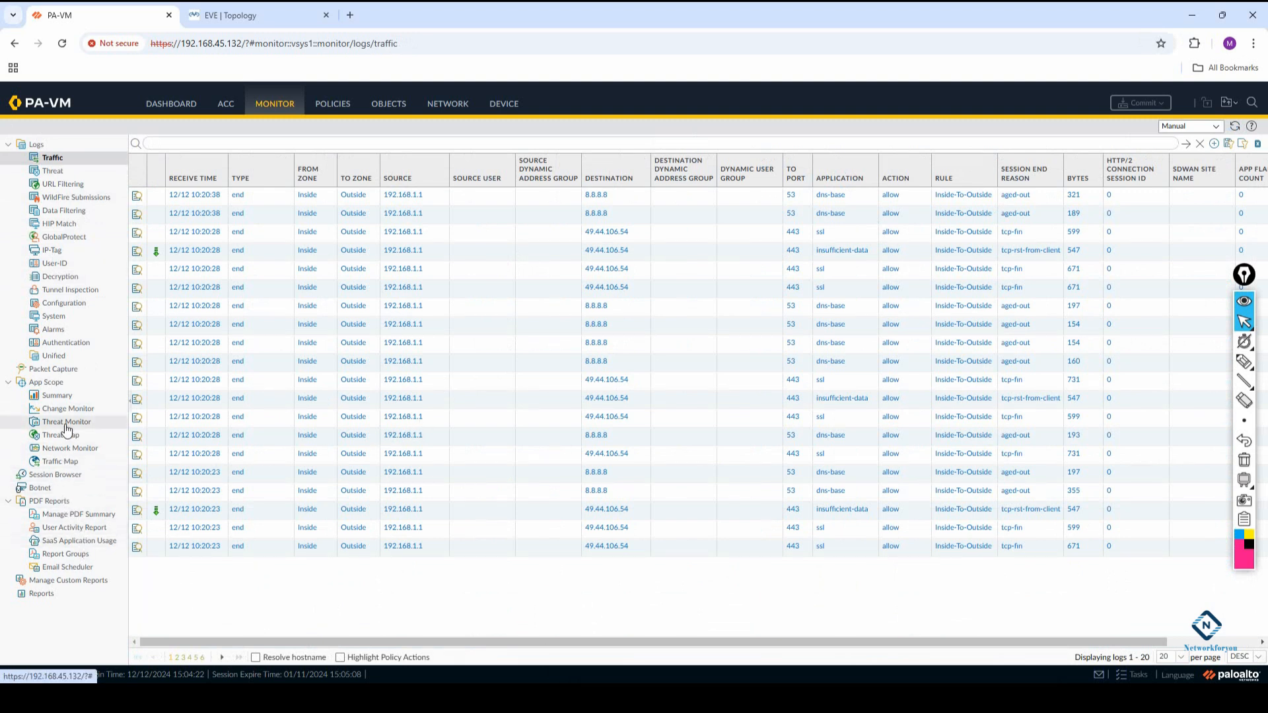
{"action": "left_click", "coordinate": [79, 476]}
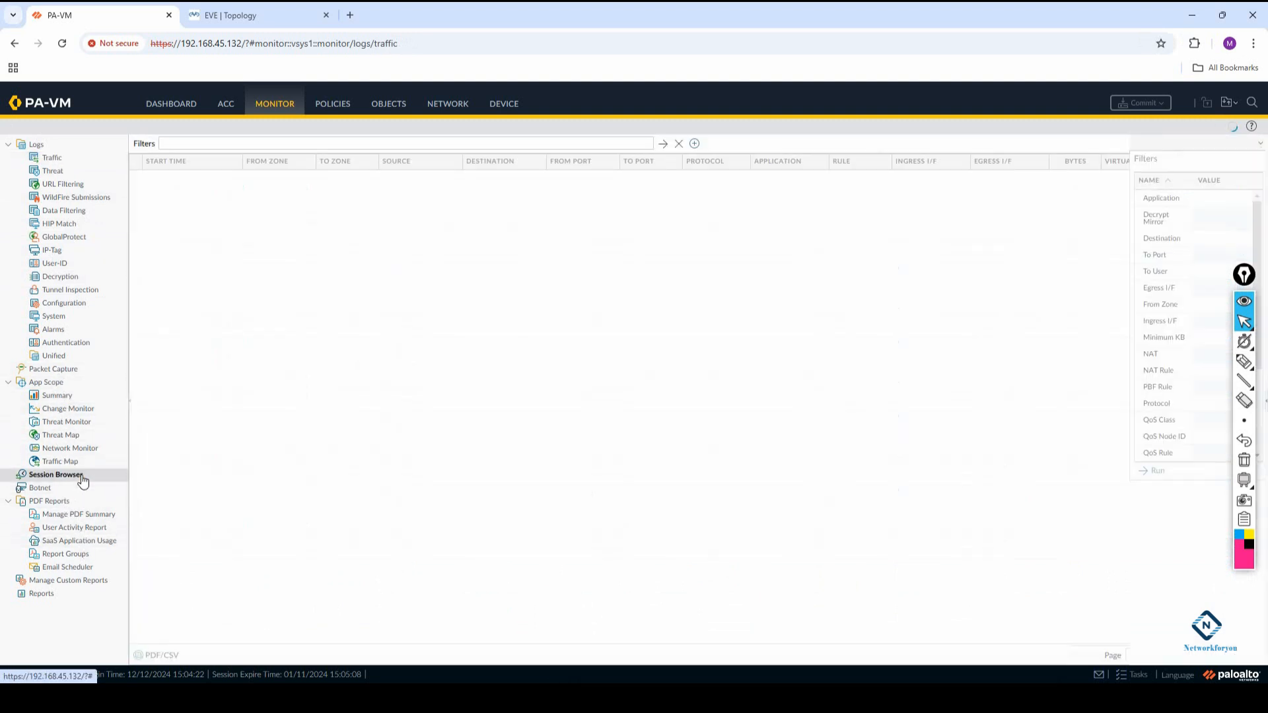
Check the EVE topology and review the firewall's device Services settings, including the NTP servers
{"action": "left_click", "coordinate": [228, 16]}
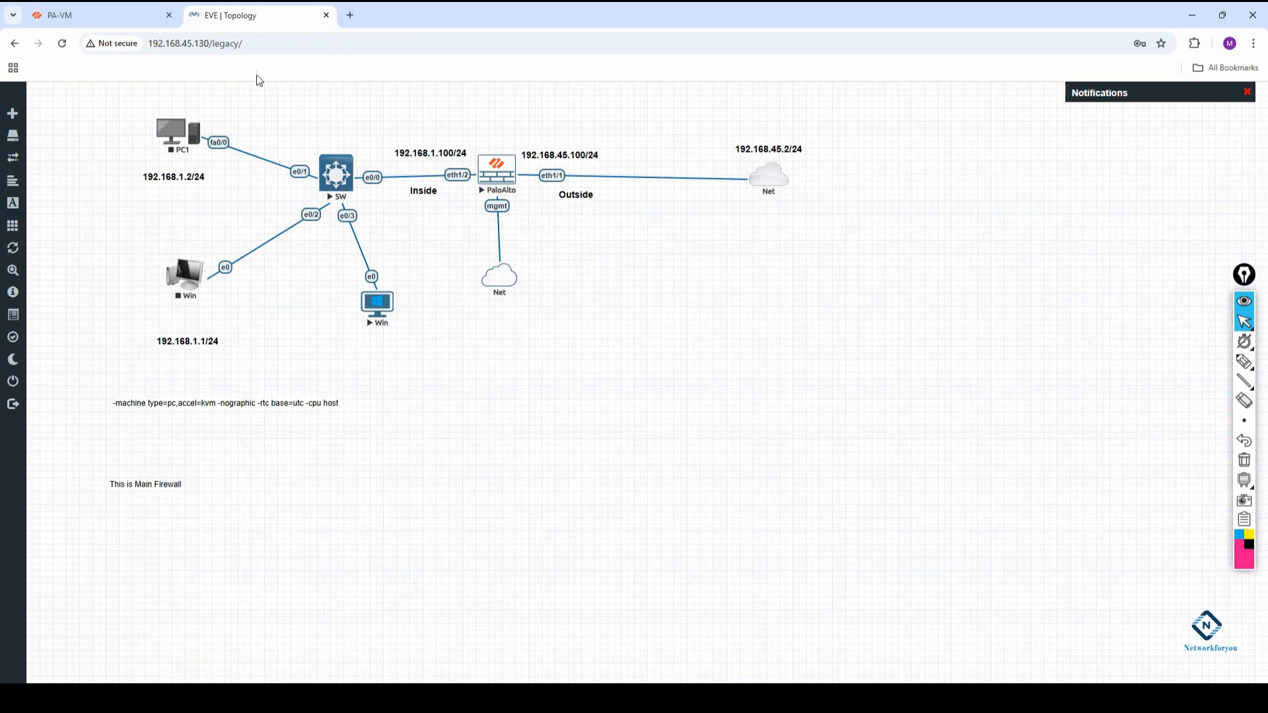
{"action": "left_click", "coordinate": [121, 14]}
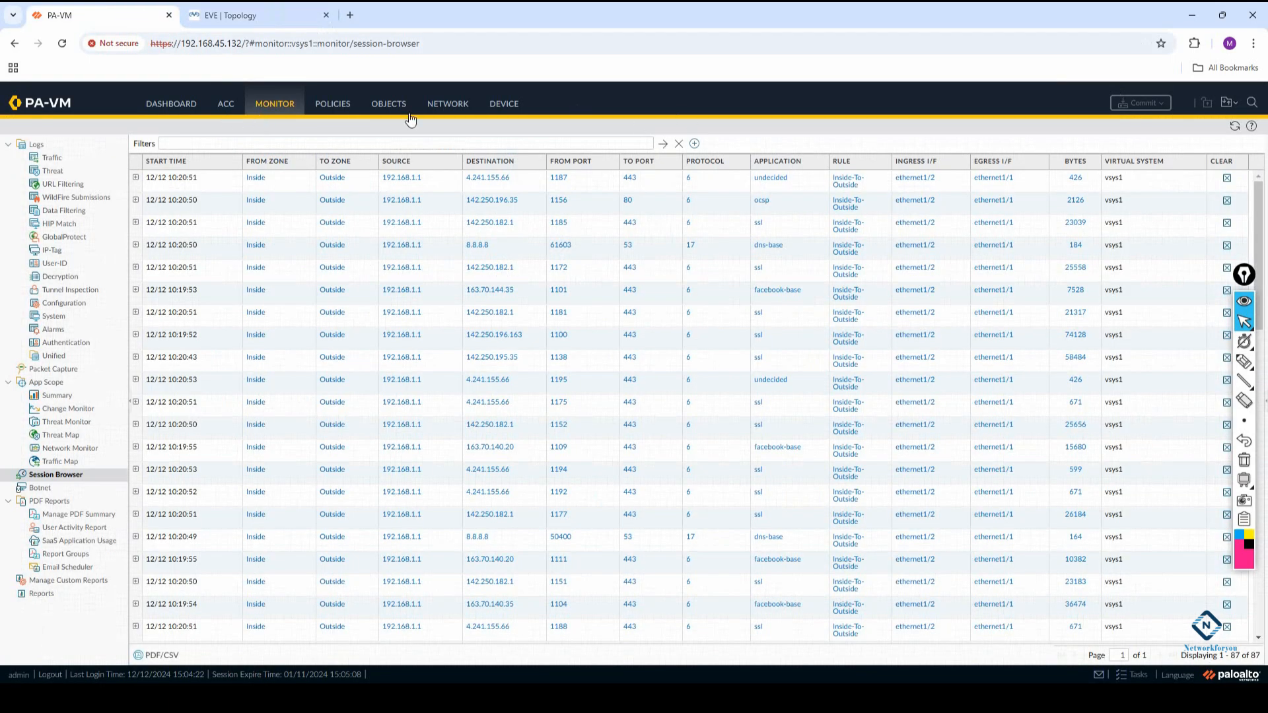
{"action": "left_click", "coordinate": [500, 109]}
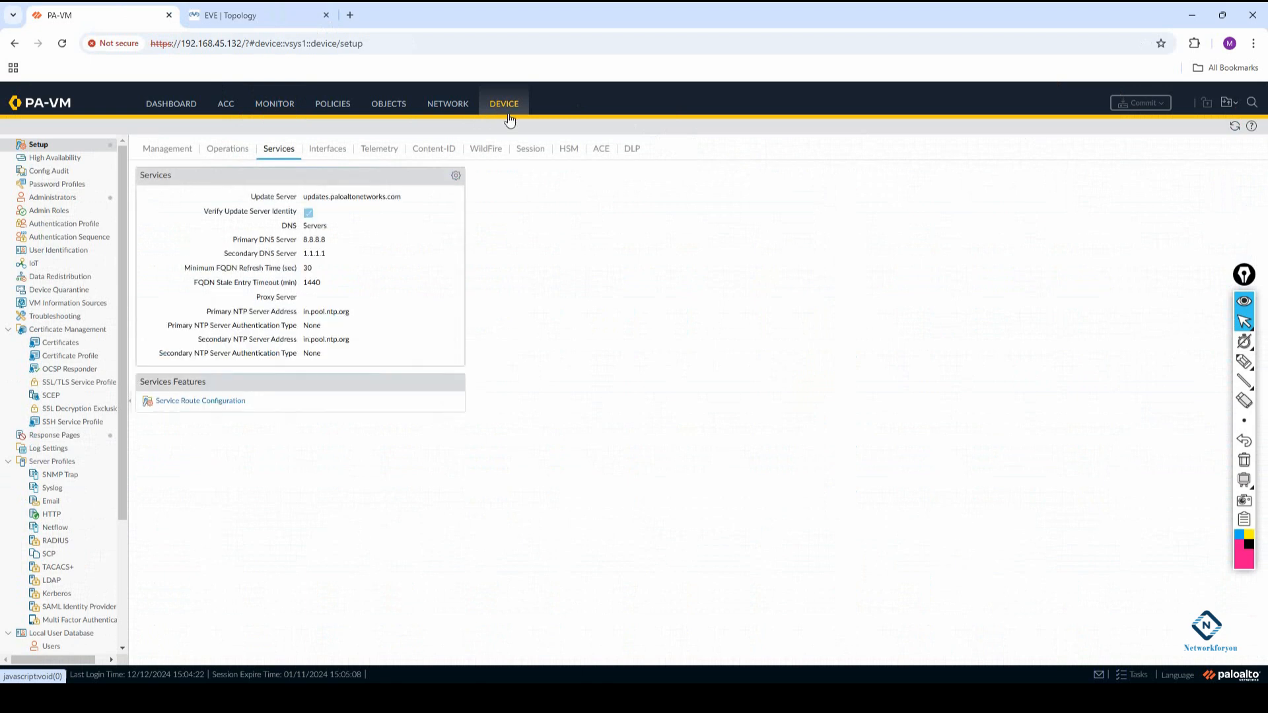
{"action": "left_click", "coordinate": [455, 175]}
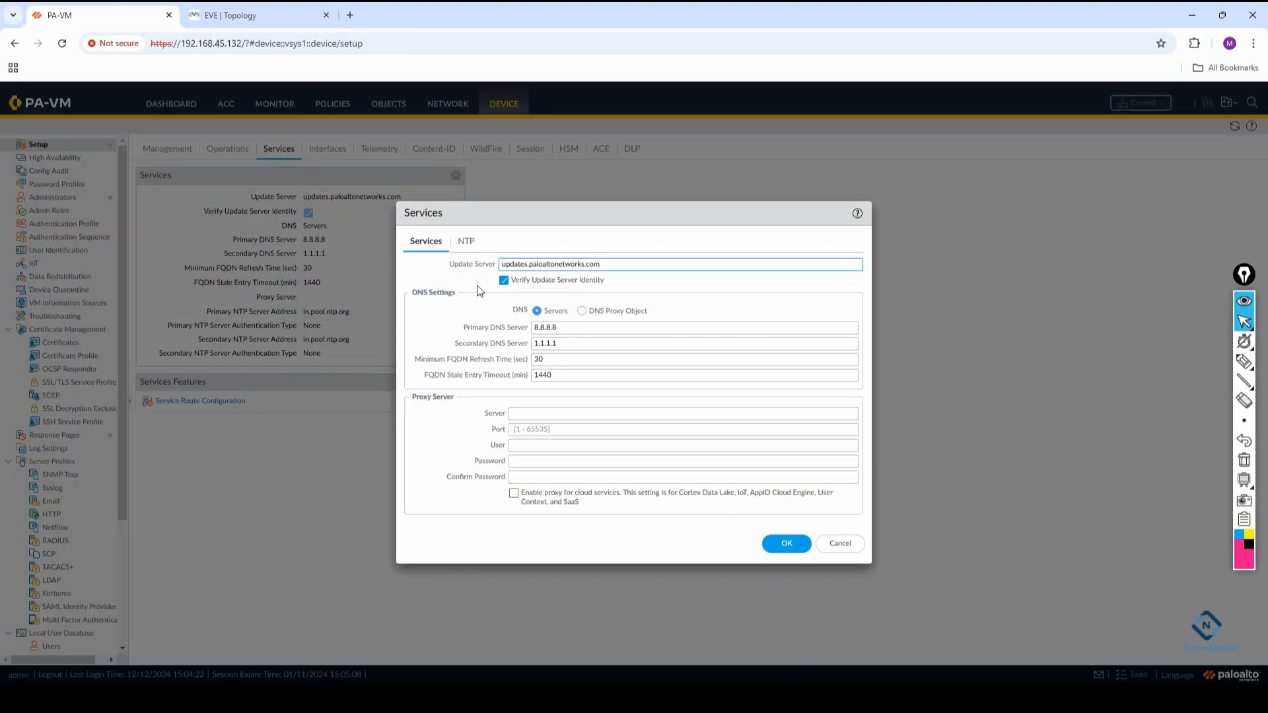
{"action": "left_click", "coordinate": [466, 242]}
{"action": "left_click", "coordinate": [785, 346]}
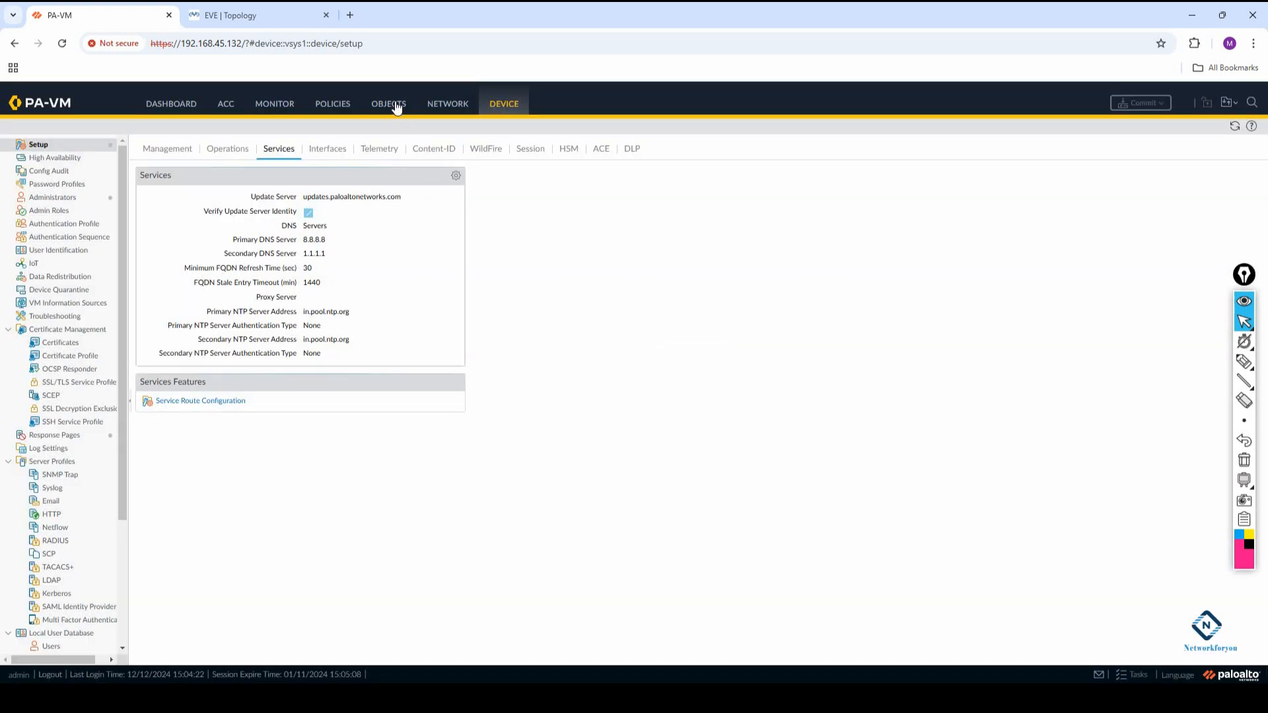
Open the settings of interface ethernet1/1 and compare them with the EVE topology
{"action": "left_click", "coordinate": [434, 111]}
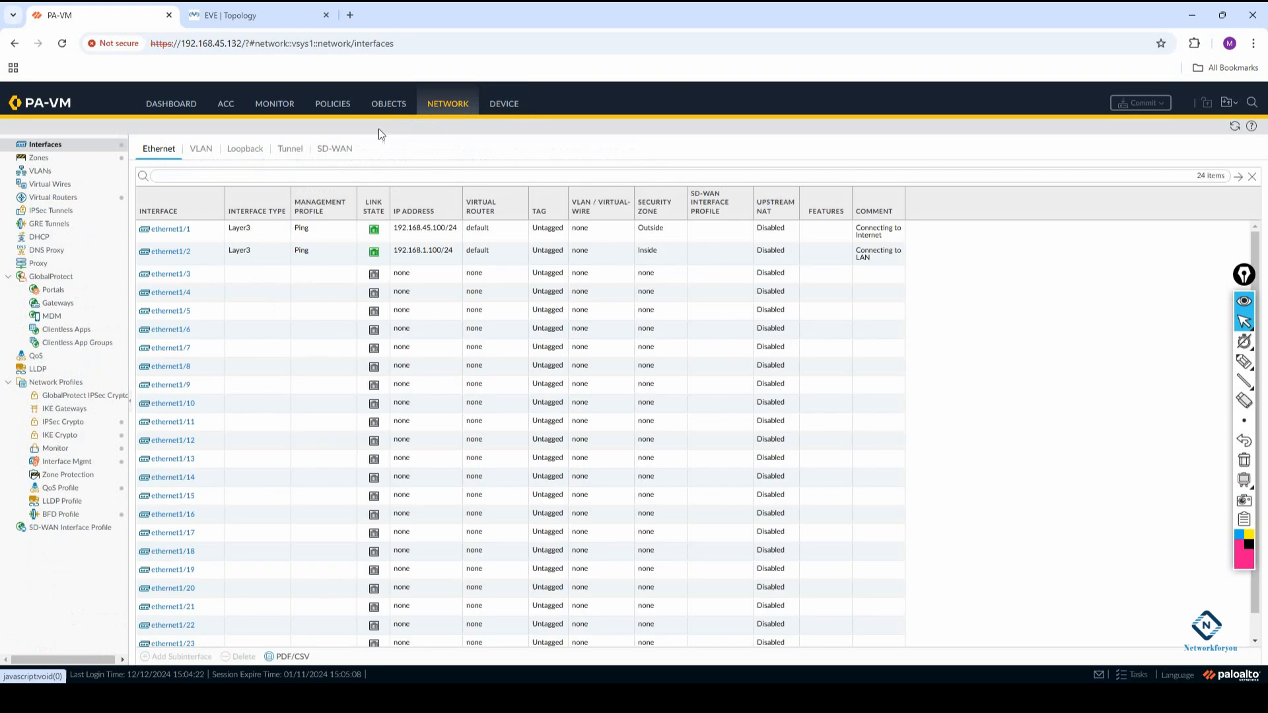
{"action": "left_click", "coordinate": [179, 233]}
{"action": "left_click", "coordinate": [179, 231]}
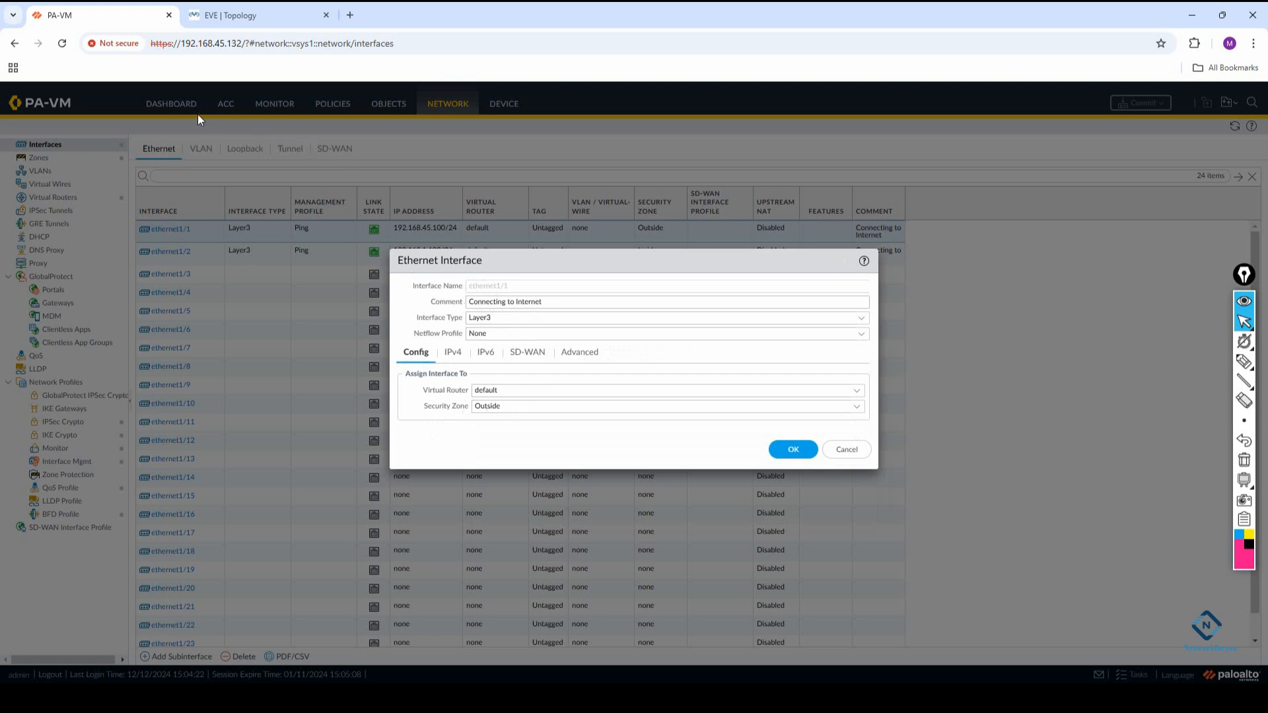
{"action": "left_click", "coordinate": [229, 15]}
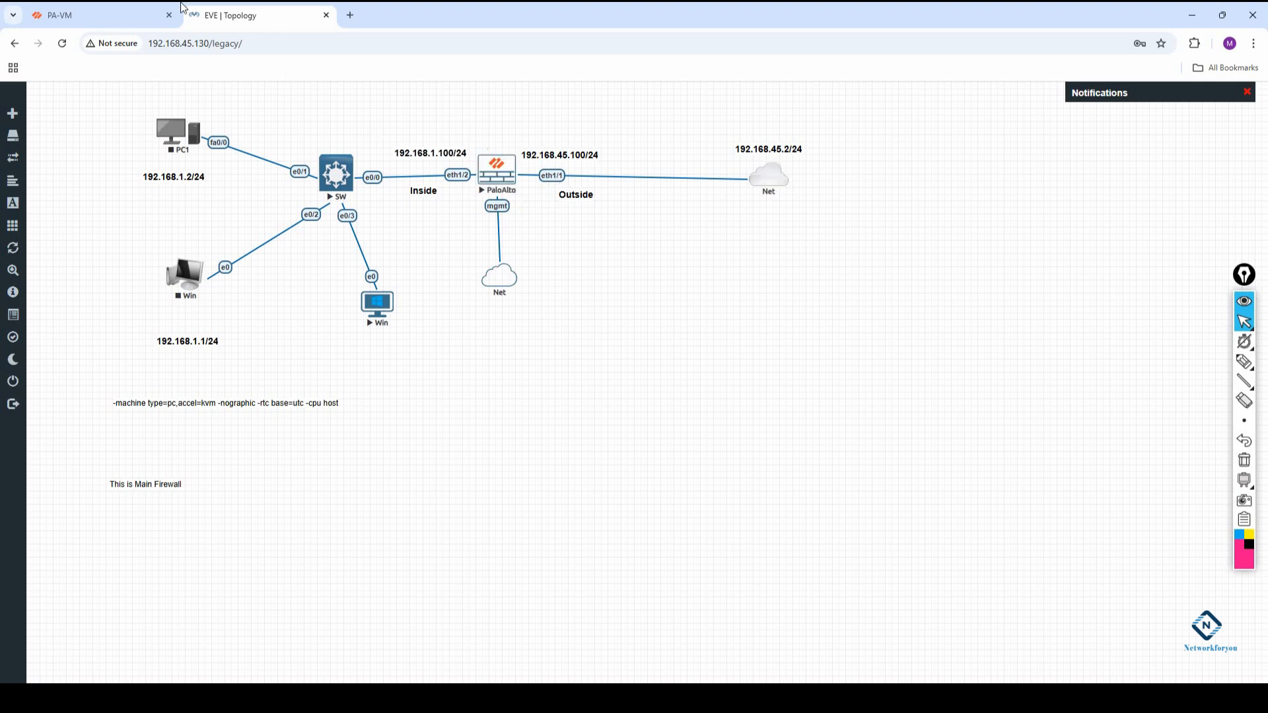
{"action": "left_click", "coordinate": [99, 15]}
Review ethernet1/1's IPv4 address and management profile, and accept the interface dialog
{"action": "left_click", "coordinate": [453, 352]}
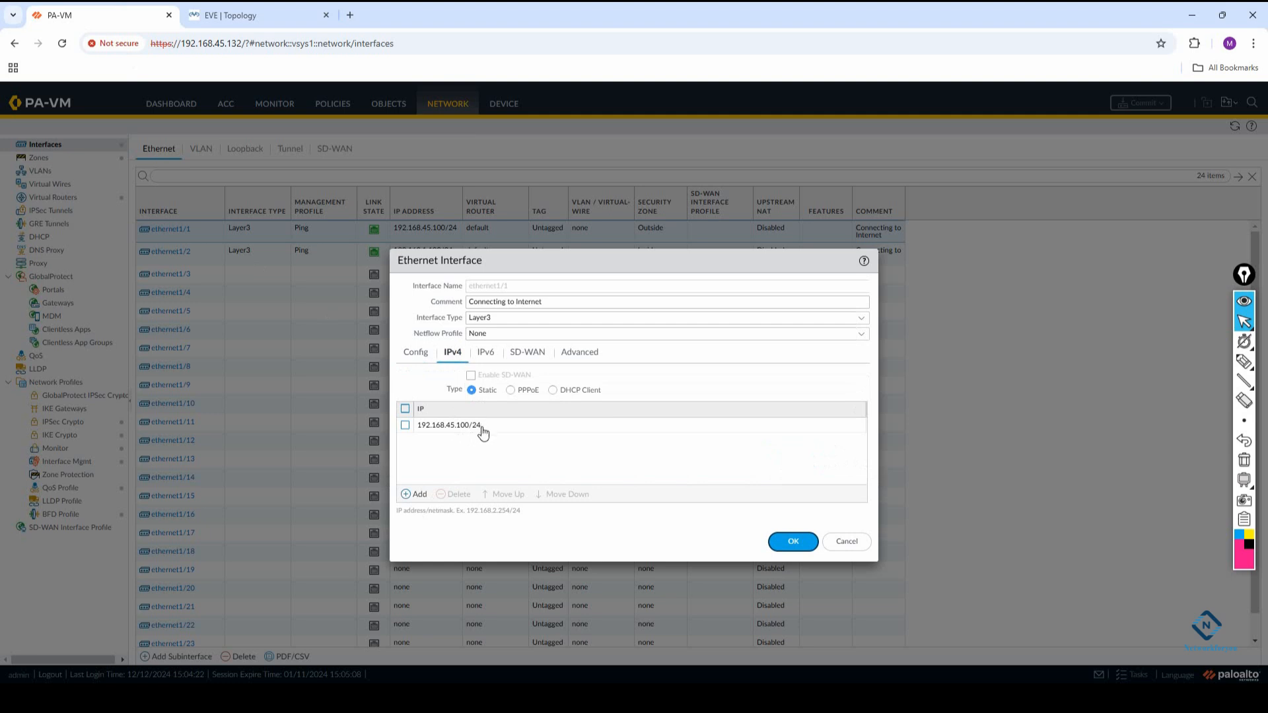
{"action": "left_click", "coordinate": [572, 355]}
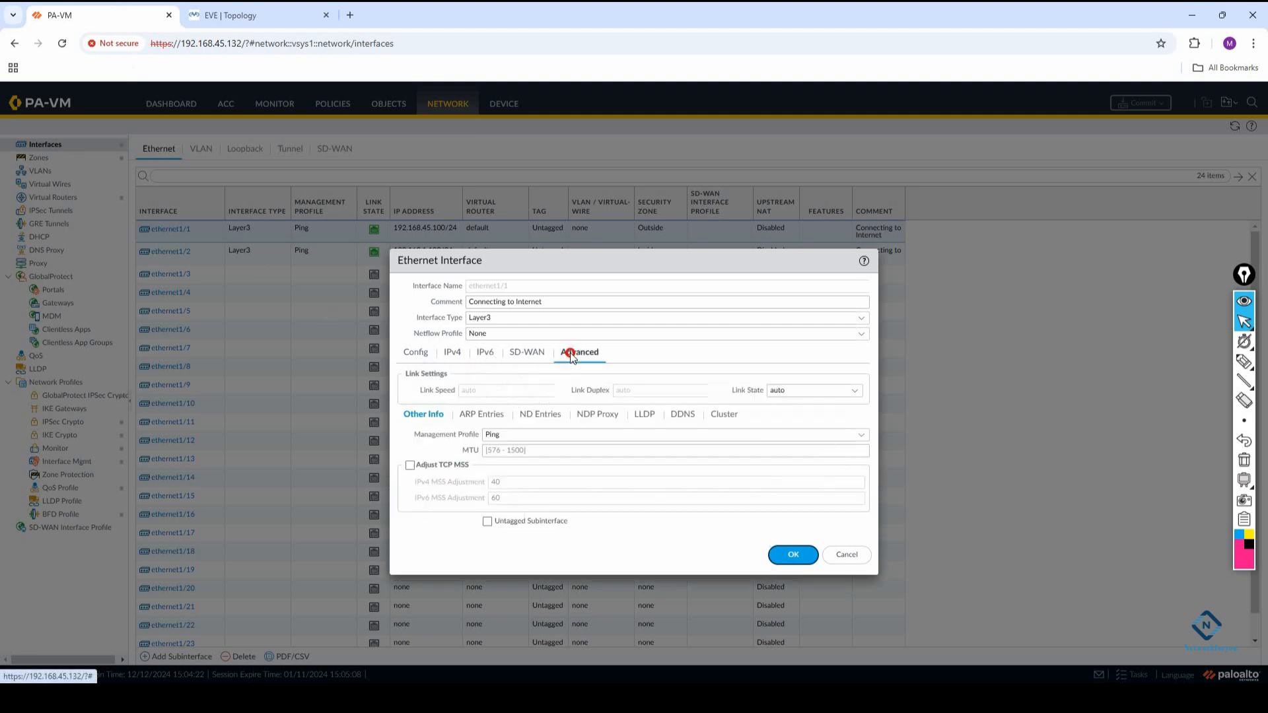
{"action": "left_click", "coordinate": [506, 433]}
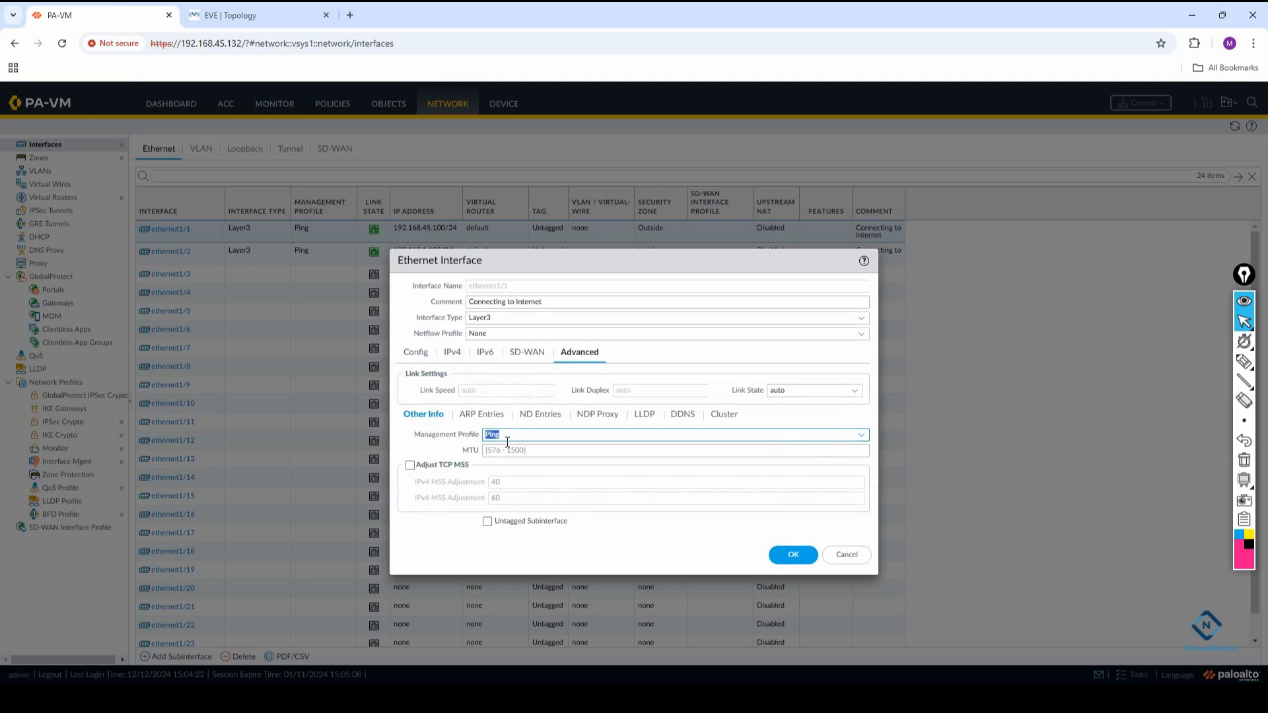
{"action": "left_click", "coordinate": [789, 555]}
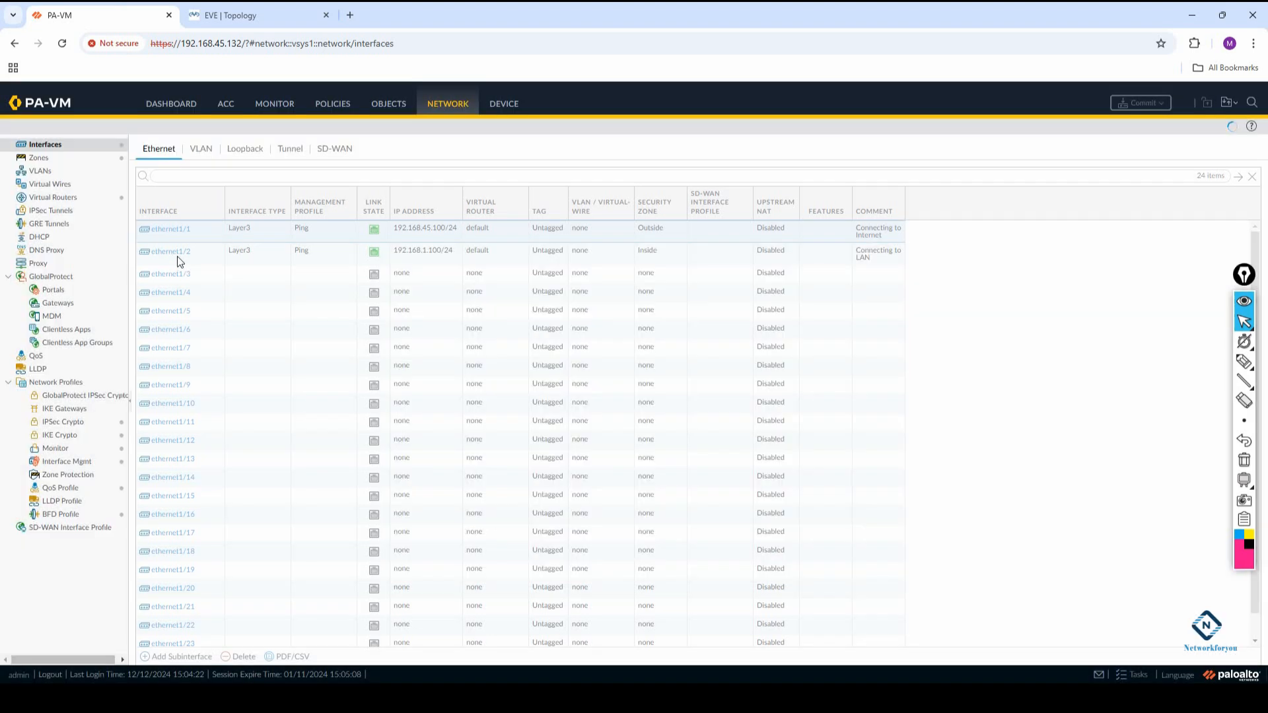
Review interface ethernet1/2's zone, IPv4 address and advanced settings, and accept the interface dialog
{"action": "left_click", "coordinate": [177, 254]}
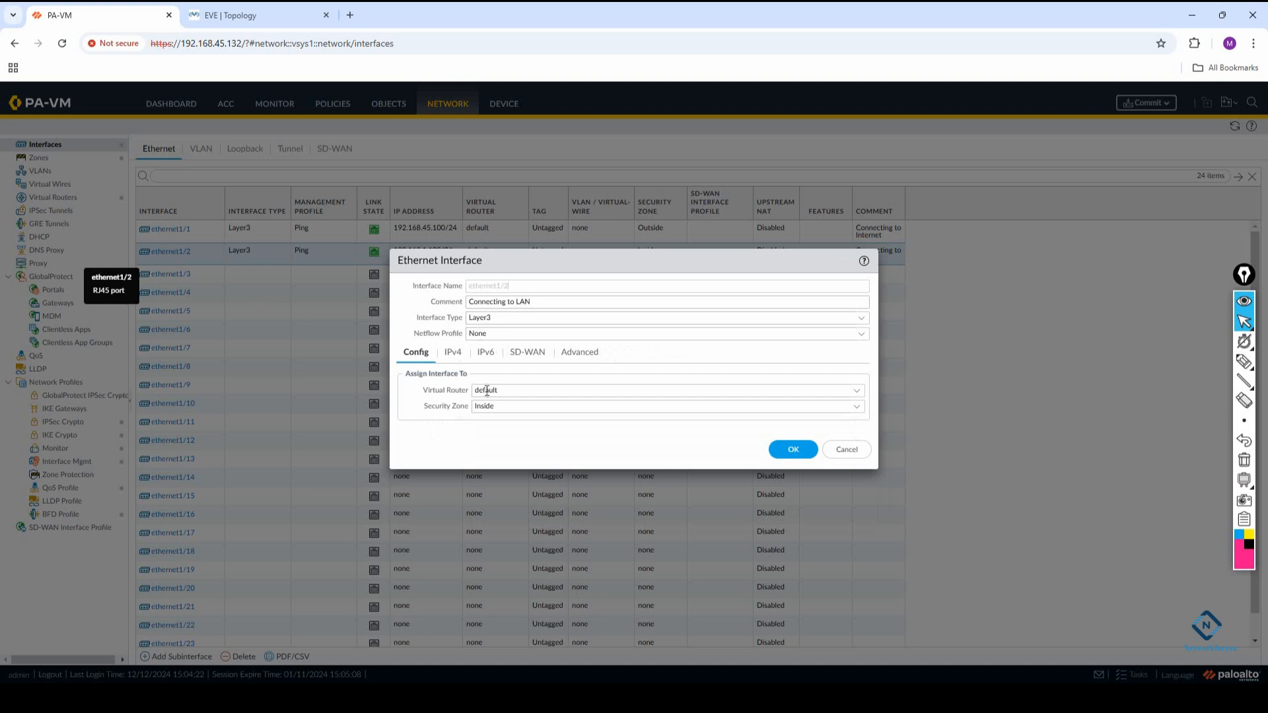
{"action": "left_click", "coordinate": [453, 352]}
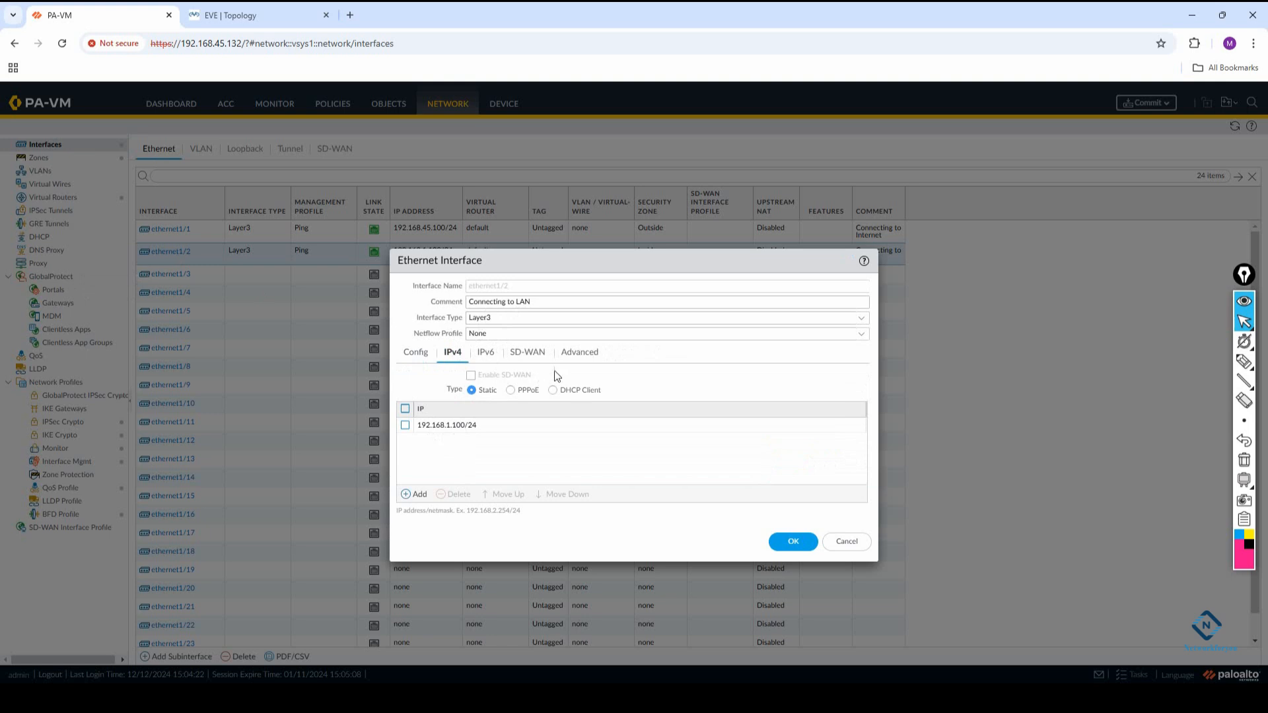
{"action": "left_click", "coordinate": [569, 356]}
{"action": "left_click", "coordinate": [793, 554]}
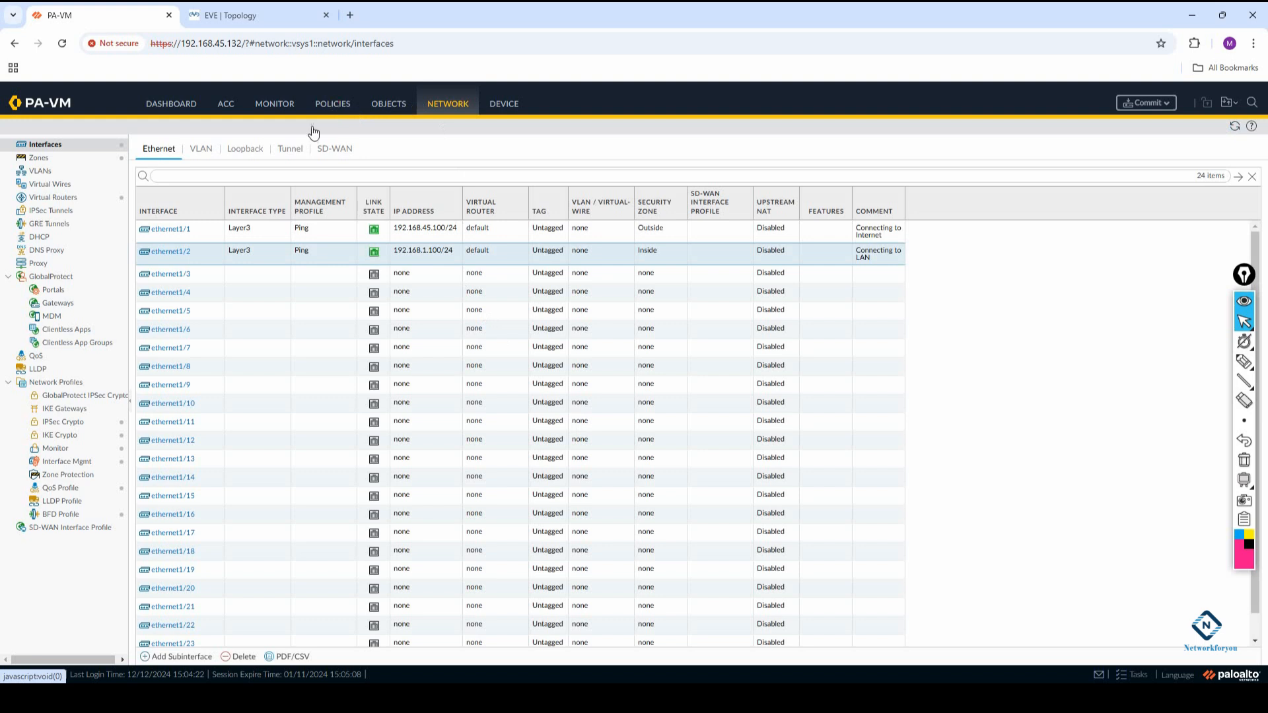
Review the NAT rule's original and translated packet settings, compare them with the EVE topology, and accept the rule
{"action": "left_click", "coordinate": [333, 104]}
{"action": "left_click", "coordinate": [177, 205]}
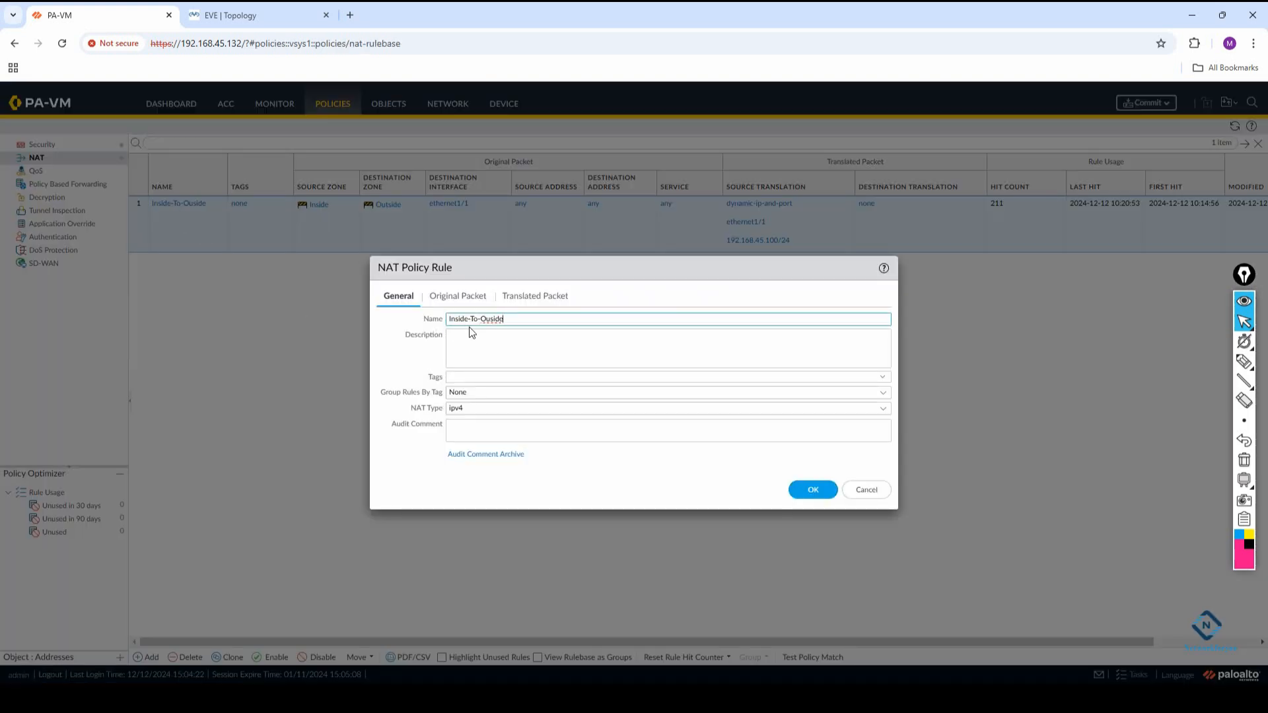
{"action": "left_click", "coordinate": [447, 297]}
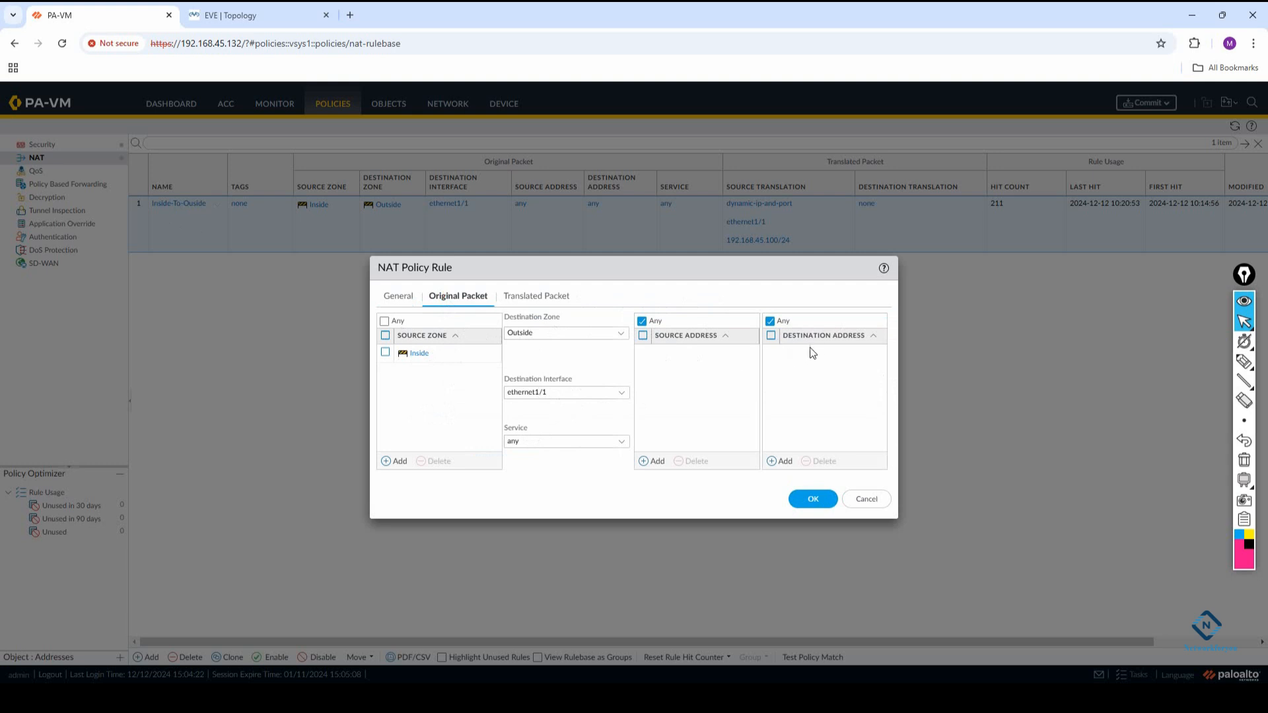
{"action": "left_click", "coordinate": [546, 297]}
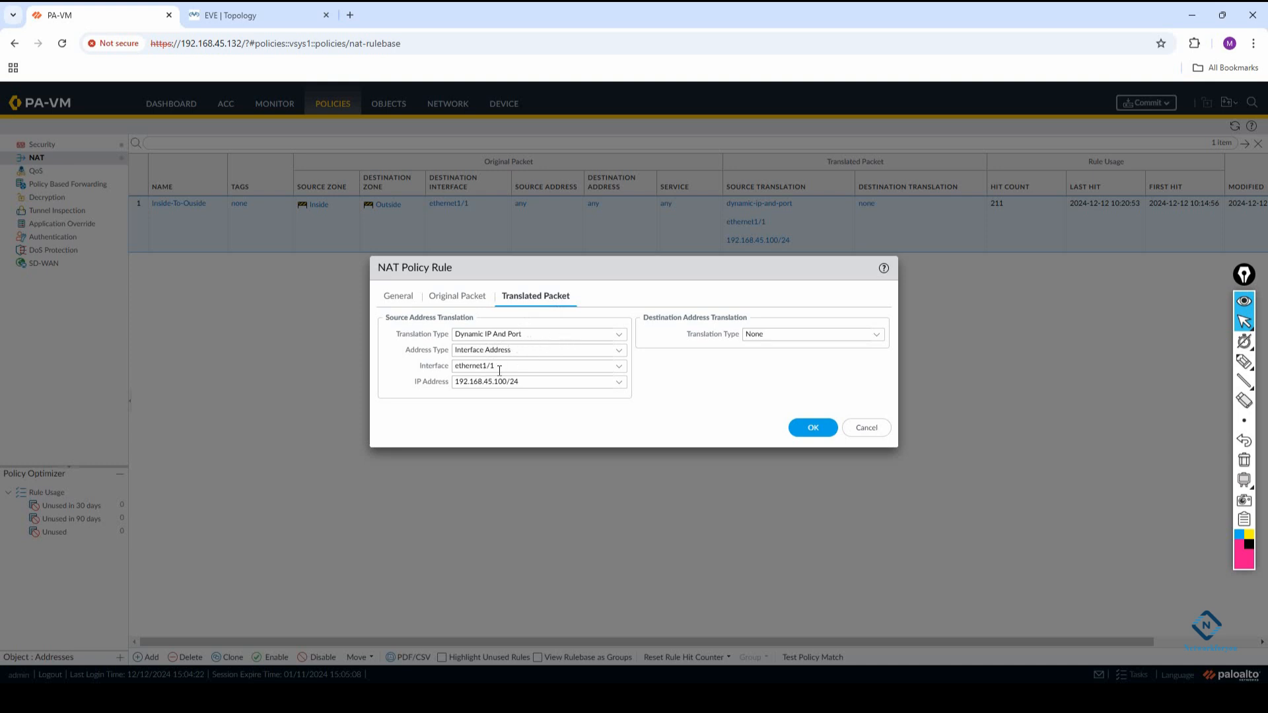
{"action": "left_click", "coordinate": [239, 16]}
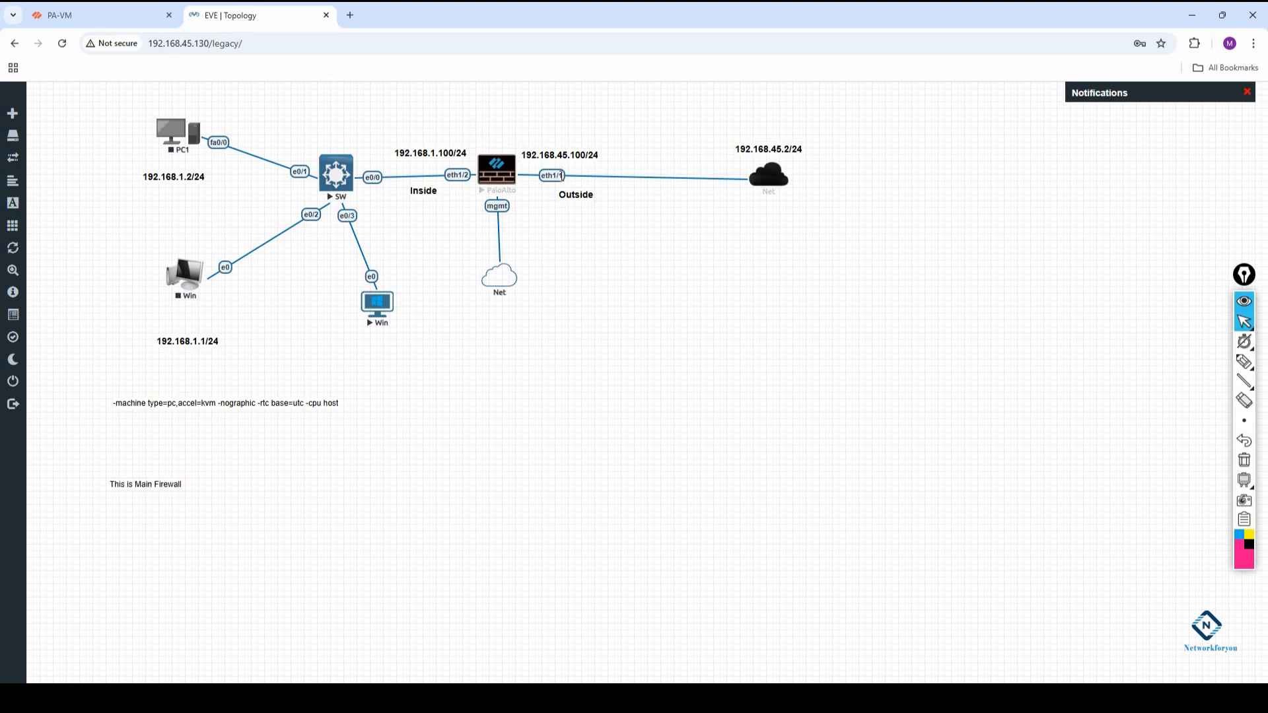
{"action": "left_click", "coordinate": [138, 8]}
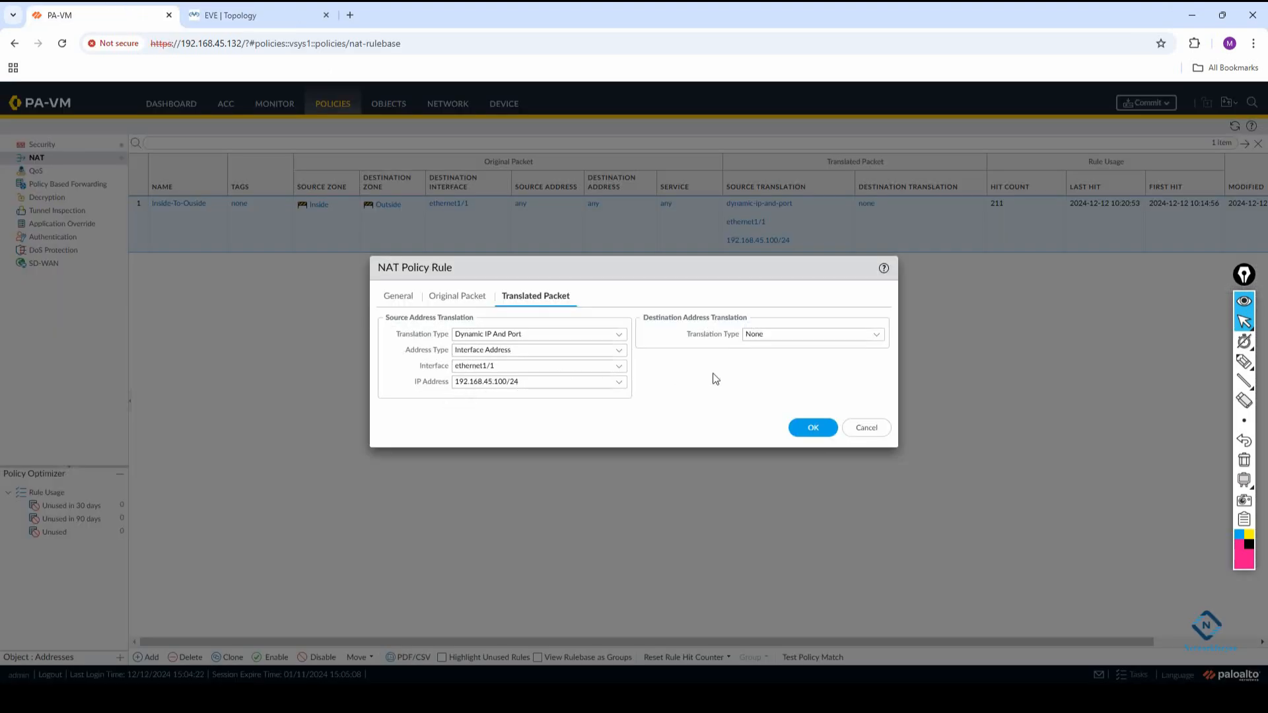
{"action": "left_click", "coordinate": [798, 426]}
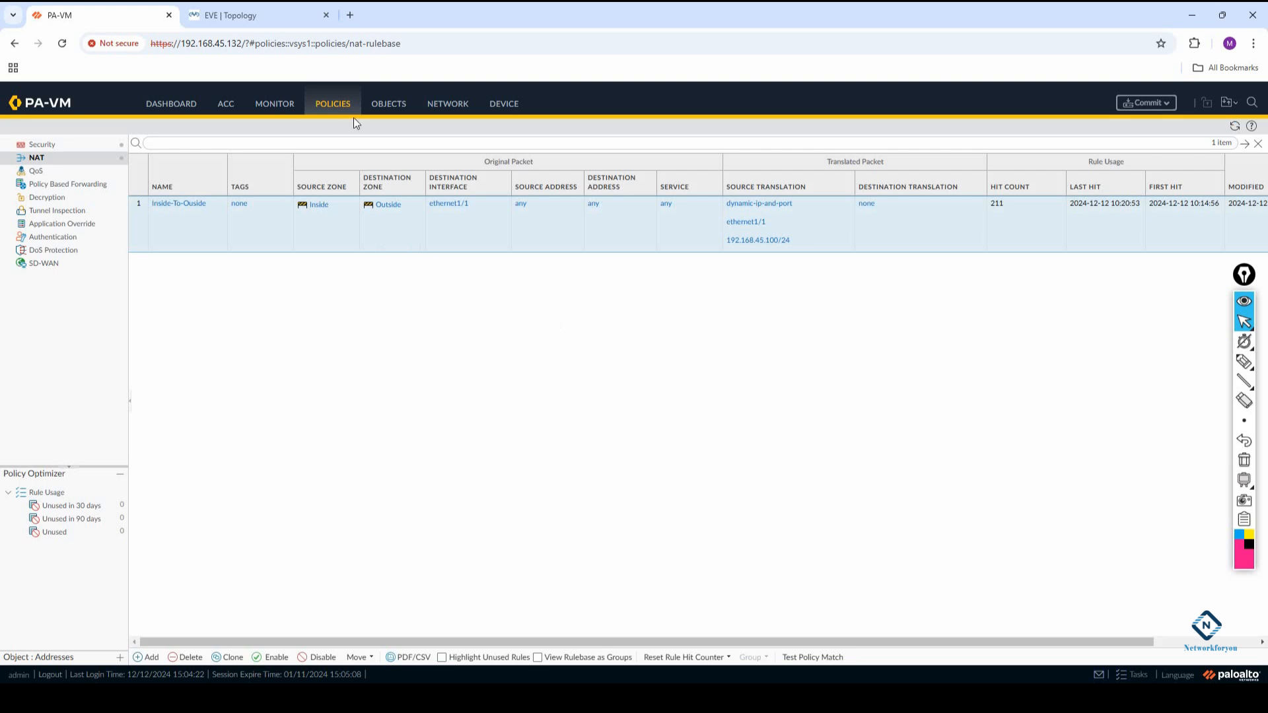
Open the static route Default-Route in the default virtual router to review its settings
{"action": "left_click", "coordinate": [448, 107]}
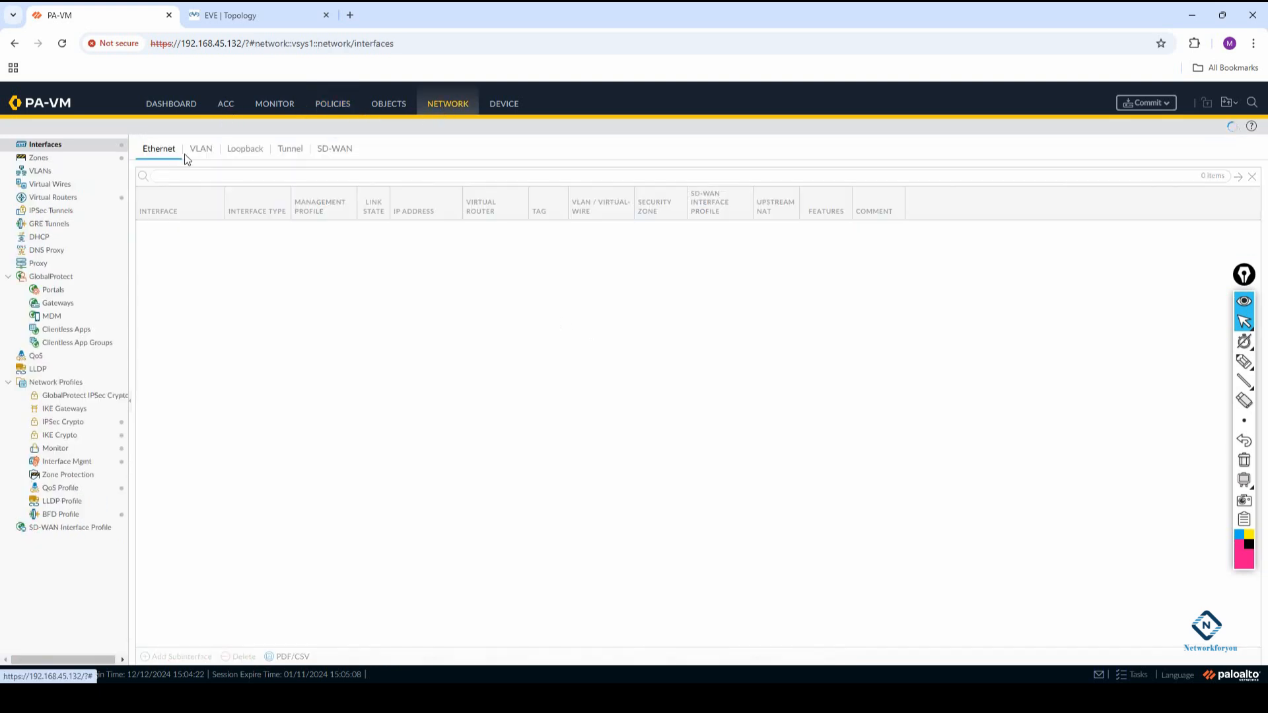
{"action": "left_click", "coordinate": [56, 197]}
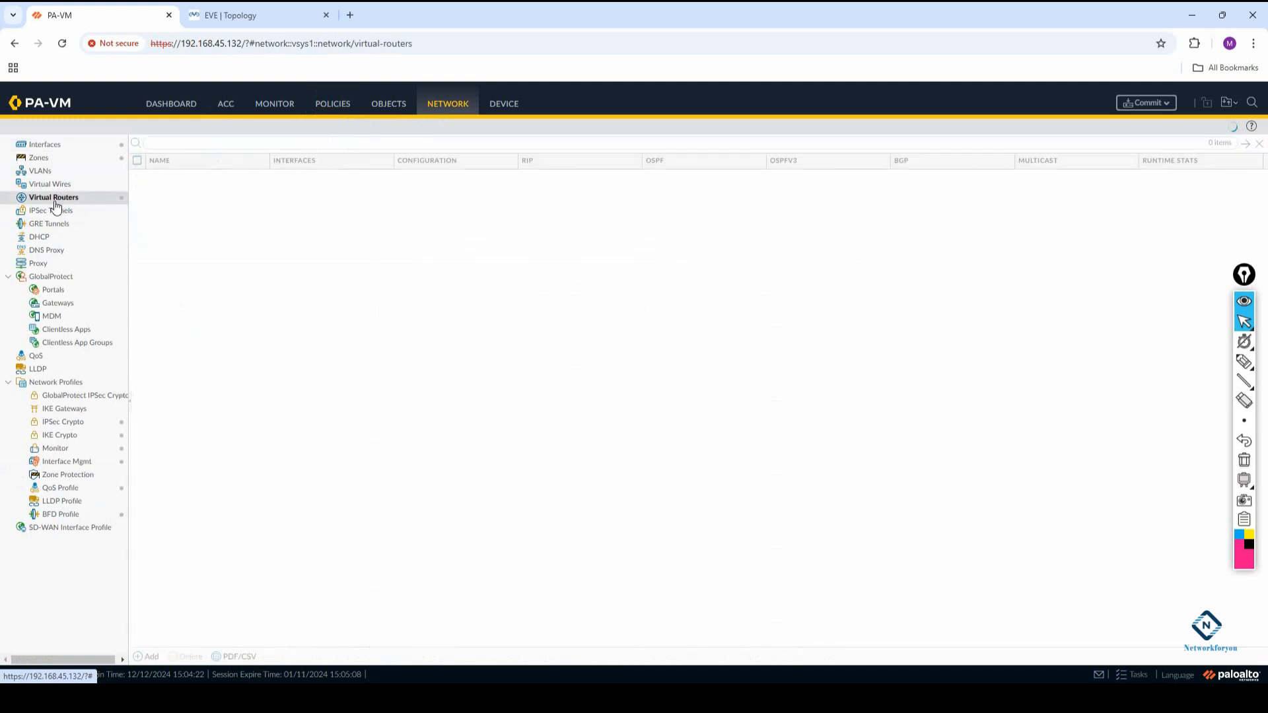
{"action": "left_click", "coordinate": [158, 179]}
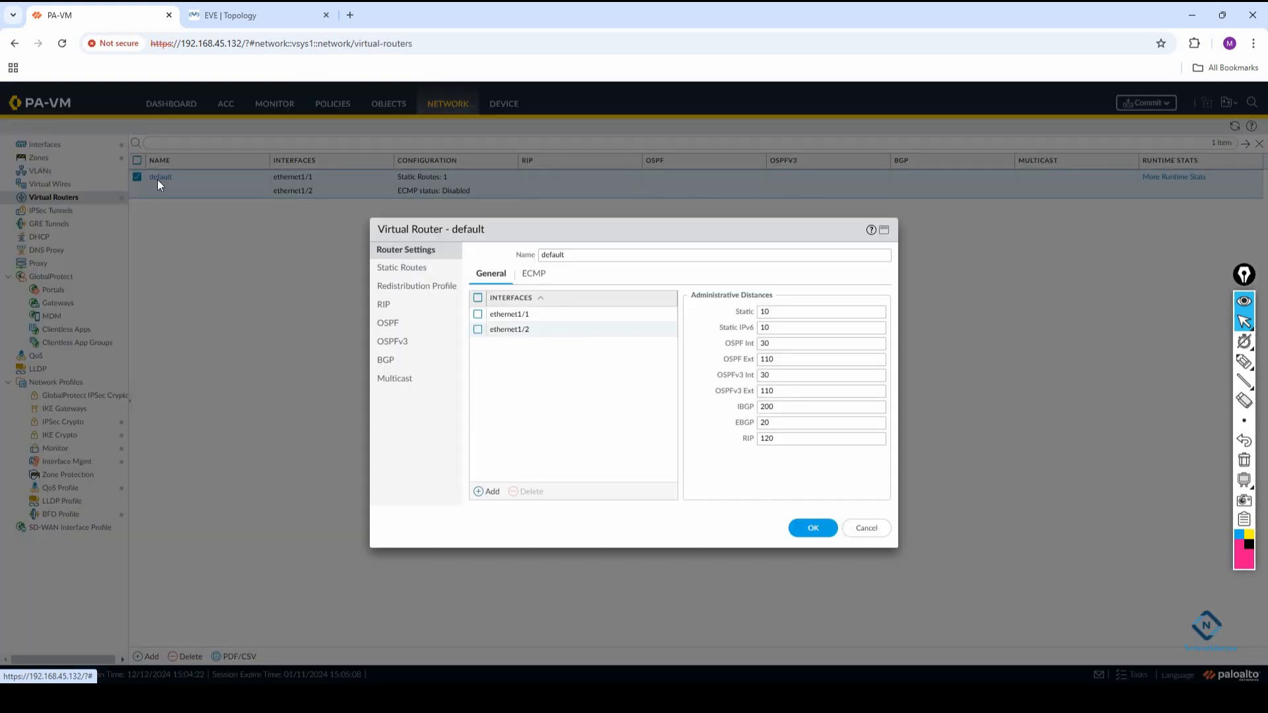
{"action": "left_click", "coordinate": [422, 267]}
{"action": "left_click", "coordinate": [498, 348]}
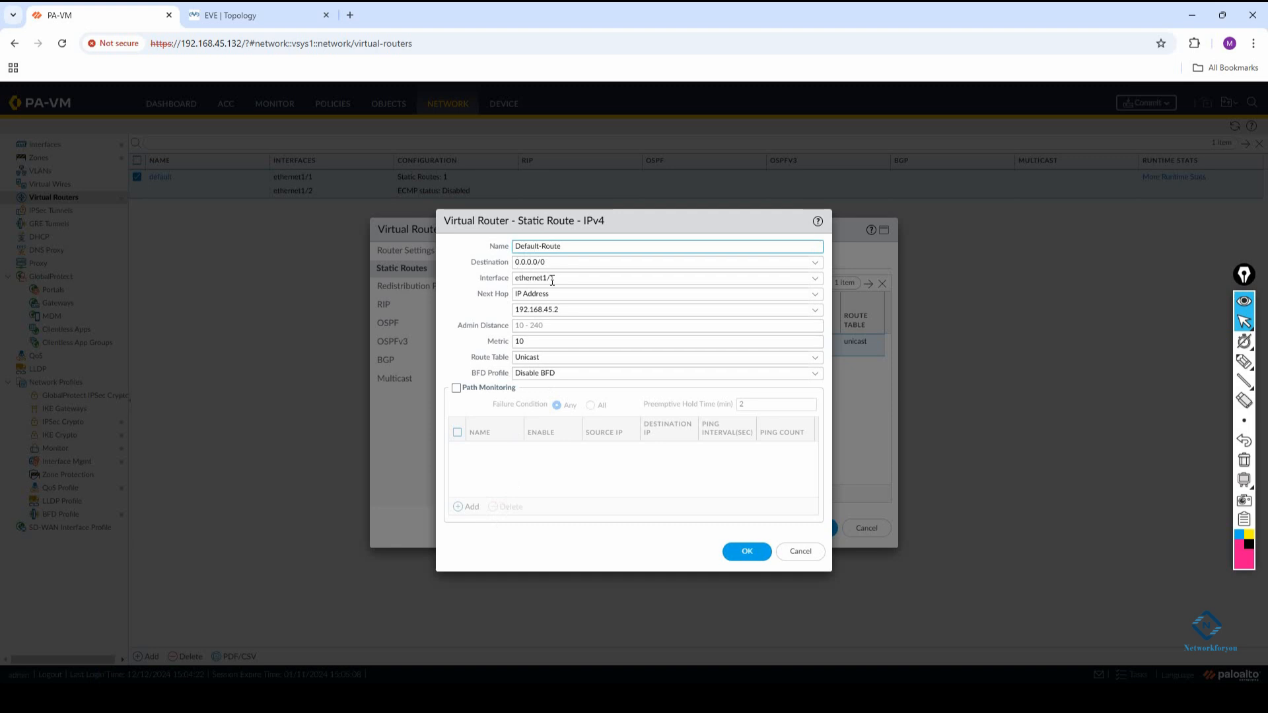
Compare the default route's interface and next hop with the EVE topology, and accept the route and virtual router dialogs
{"action": "left_click", "coordinate": [232, 16]}
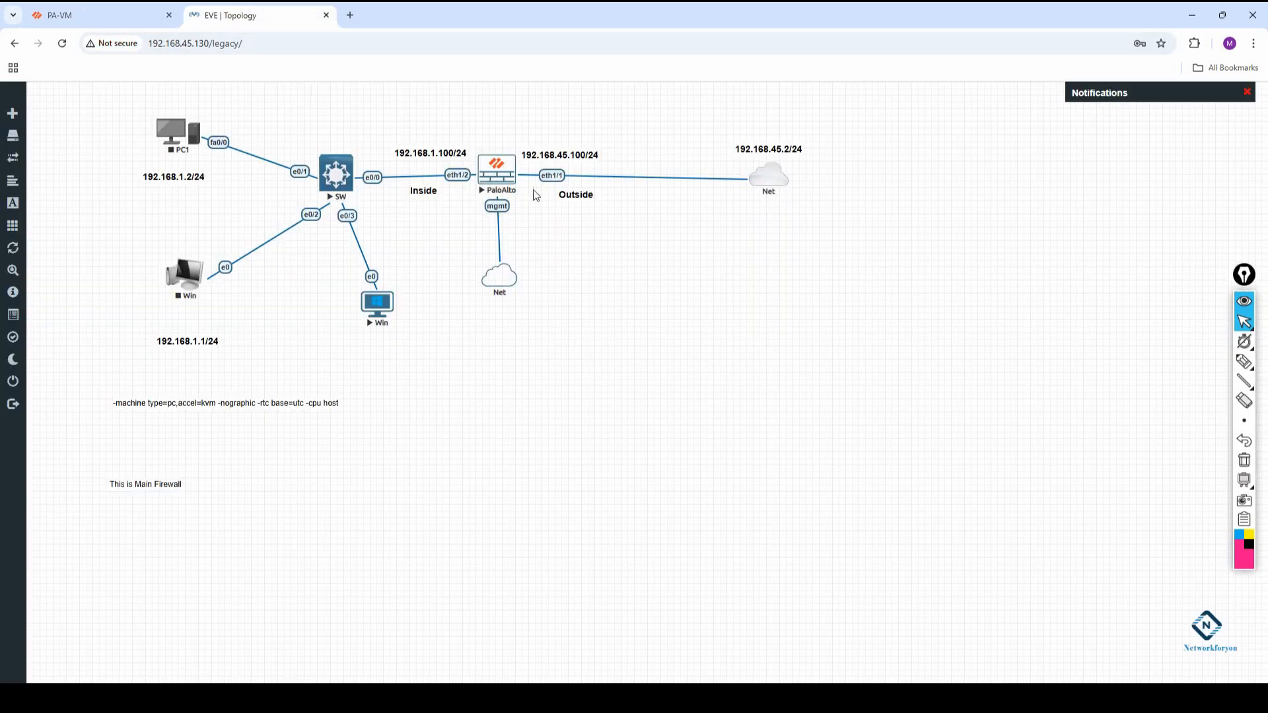
{"action": "left_click", "coordinate": [84, 8]}
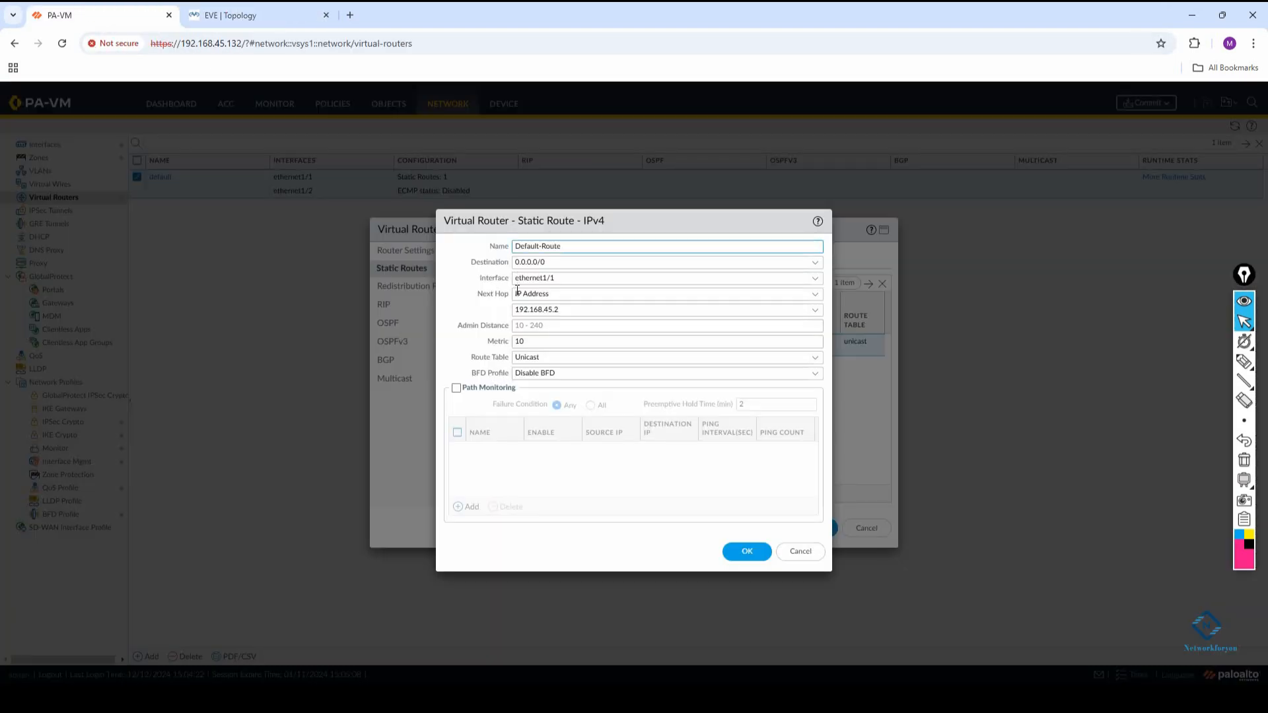
{"action": "left_click", "coordinate": [234, 15]}
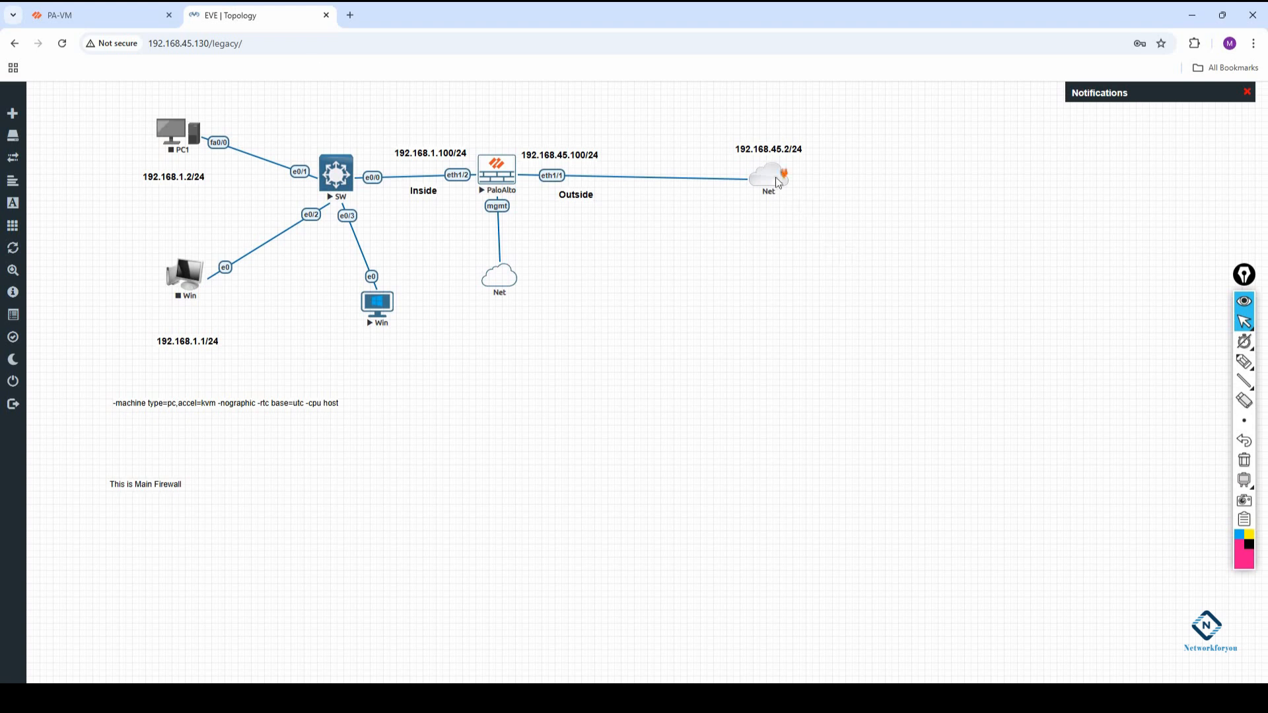
{"action": "left_click", "coordinate": [89, 8]}
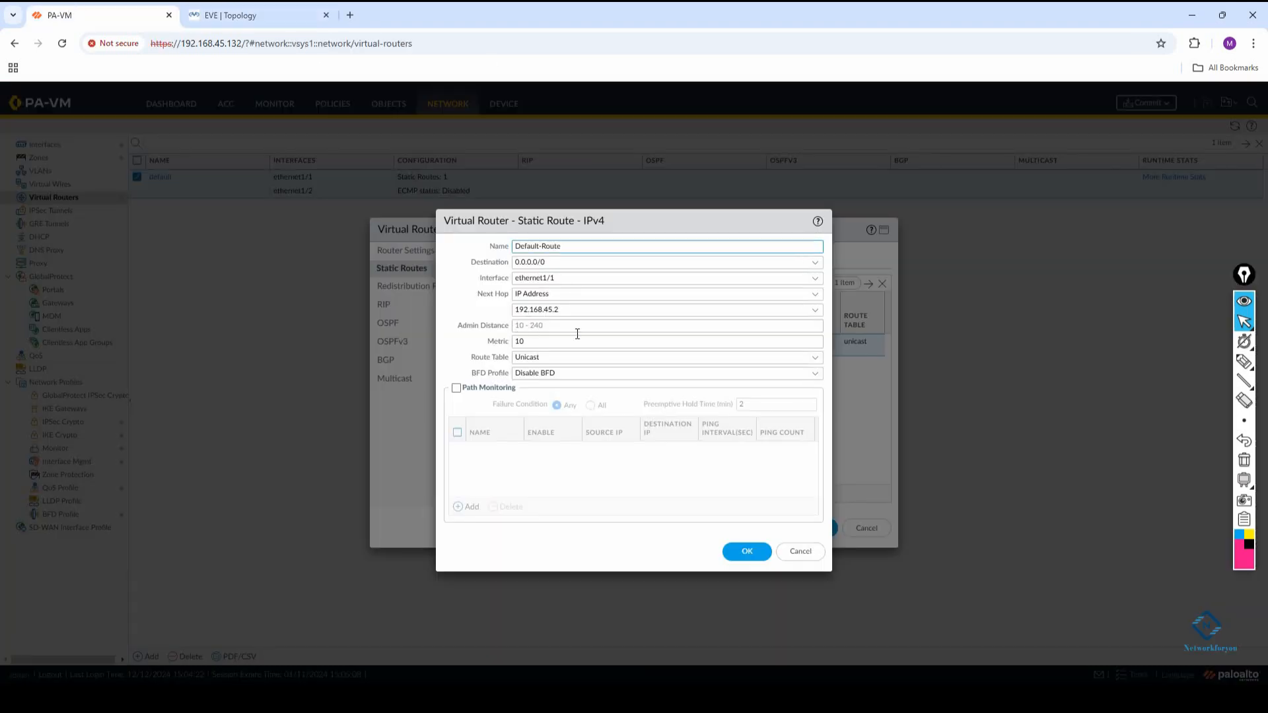
{"action": "left_click", "coordinate": [742, 553]}
{"action": "left_click", "coordinate": [795, 538]}
Commit the firewall configuration, check the Windows VM and EVE topology meanwhile, and close the commit status
{"action": "left_click", "coordinate": [1145, 103]}
{"action": "left_click", "coordinate": [748, 543]}
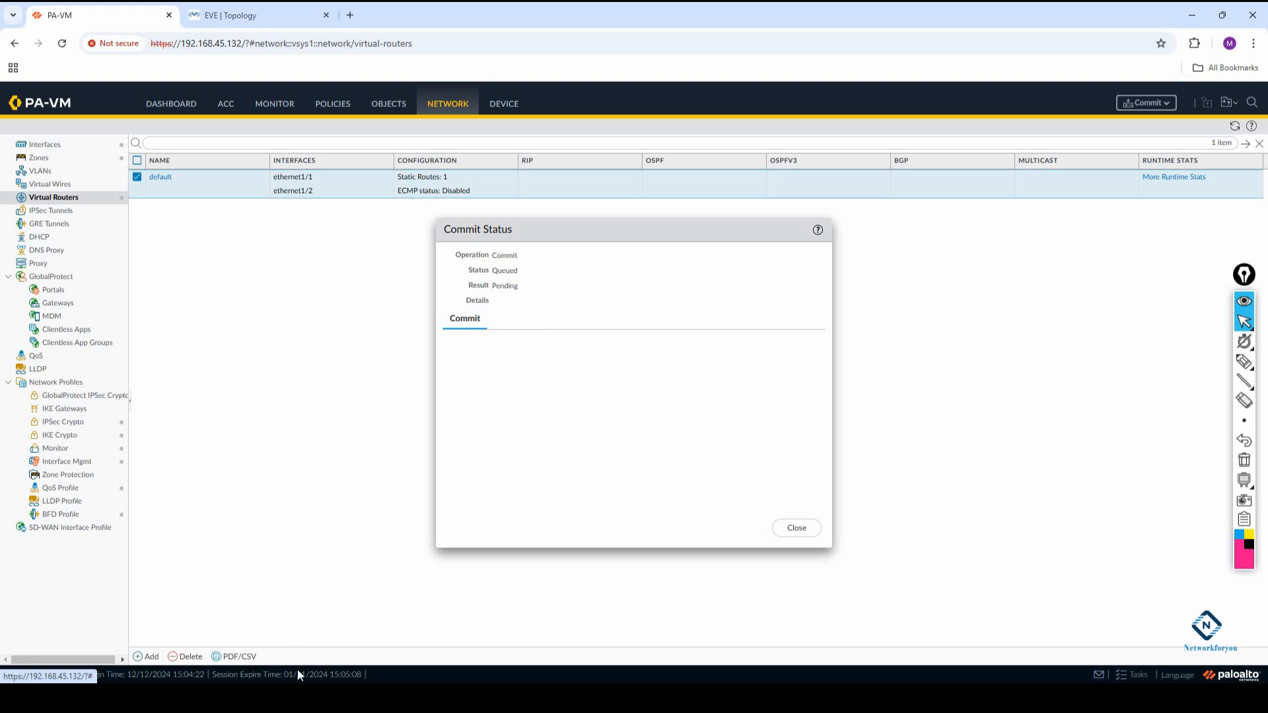
{"action": "mouse_move", "coordinate": [370, 698]}
{"action": "left_click", "coordinate": [386, 634]}
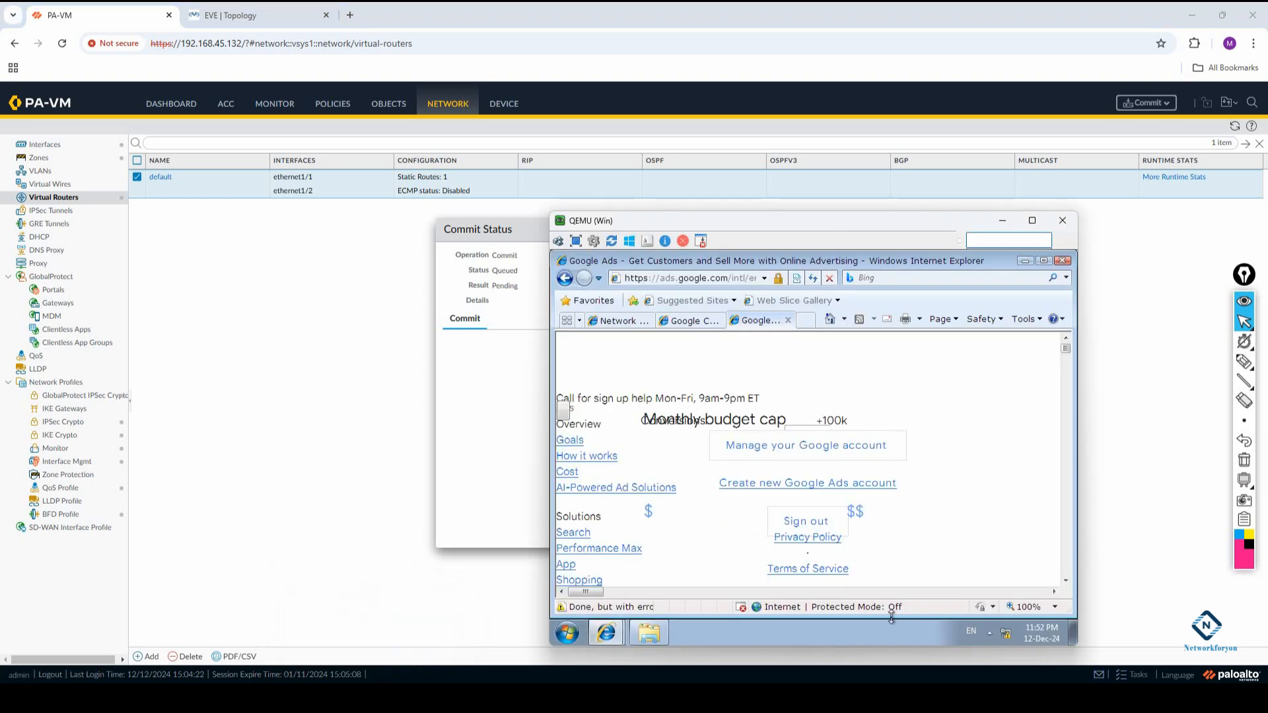
{"action": "left_click", "coordinate": [274, 8]}
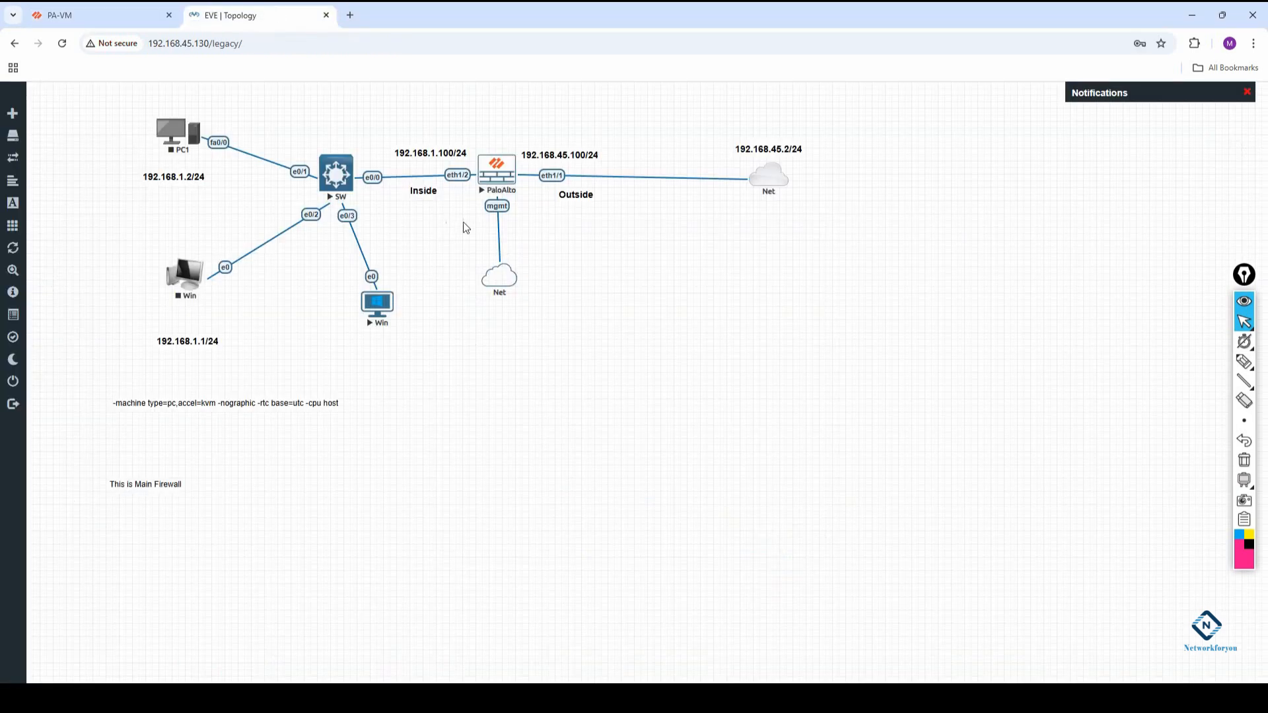
{"action": "left_click", "coordinate": [118, 9]}
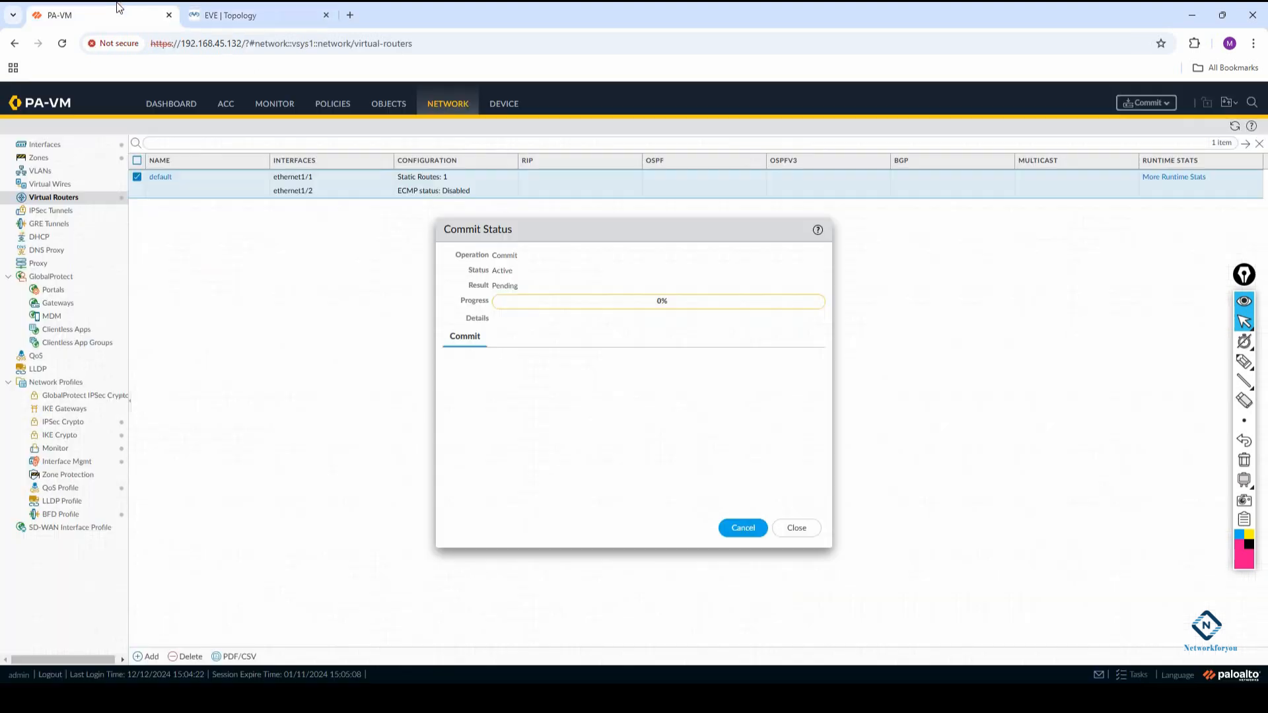
{"action": "left_click", "coordinate": [796, 528]}
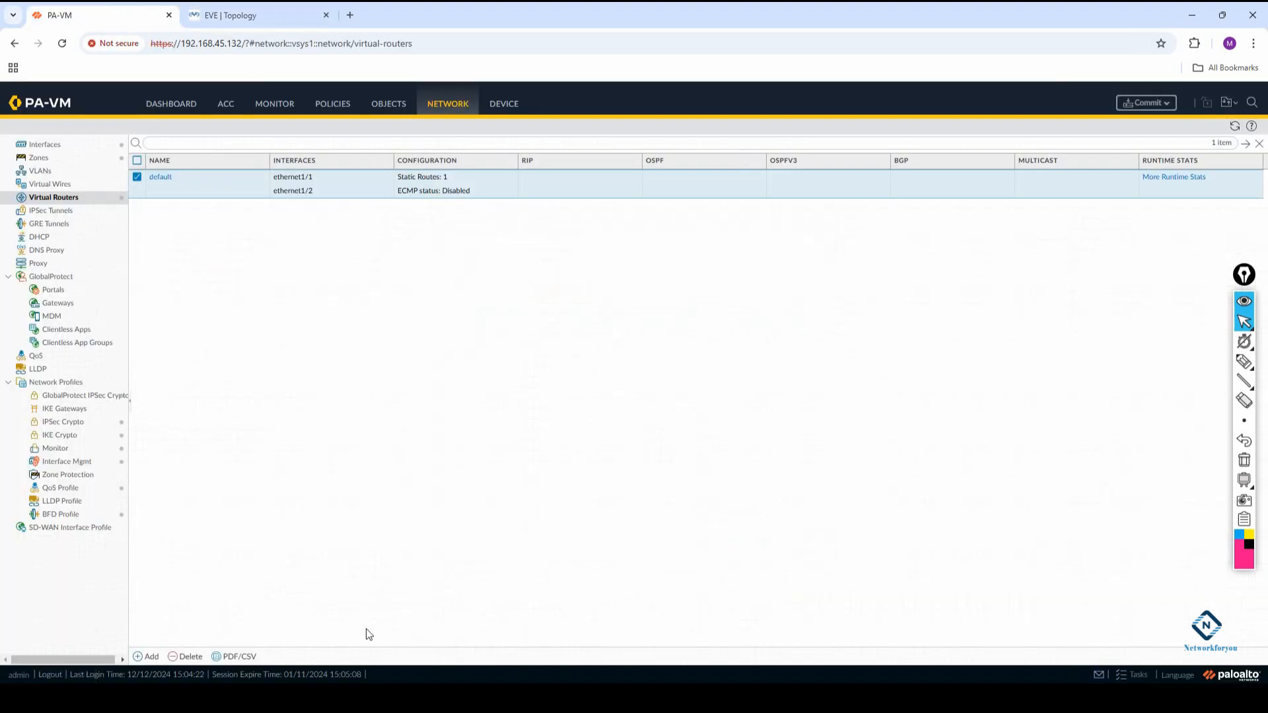
In the Windows VM's Internet Explorer, look over the Chrome download page and go back to the Google home page
{"action": "left_click", "coordinate": [381, 656]}
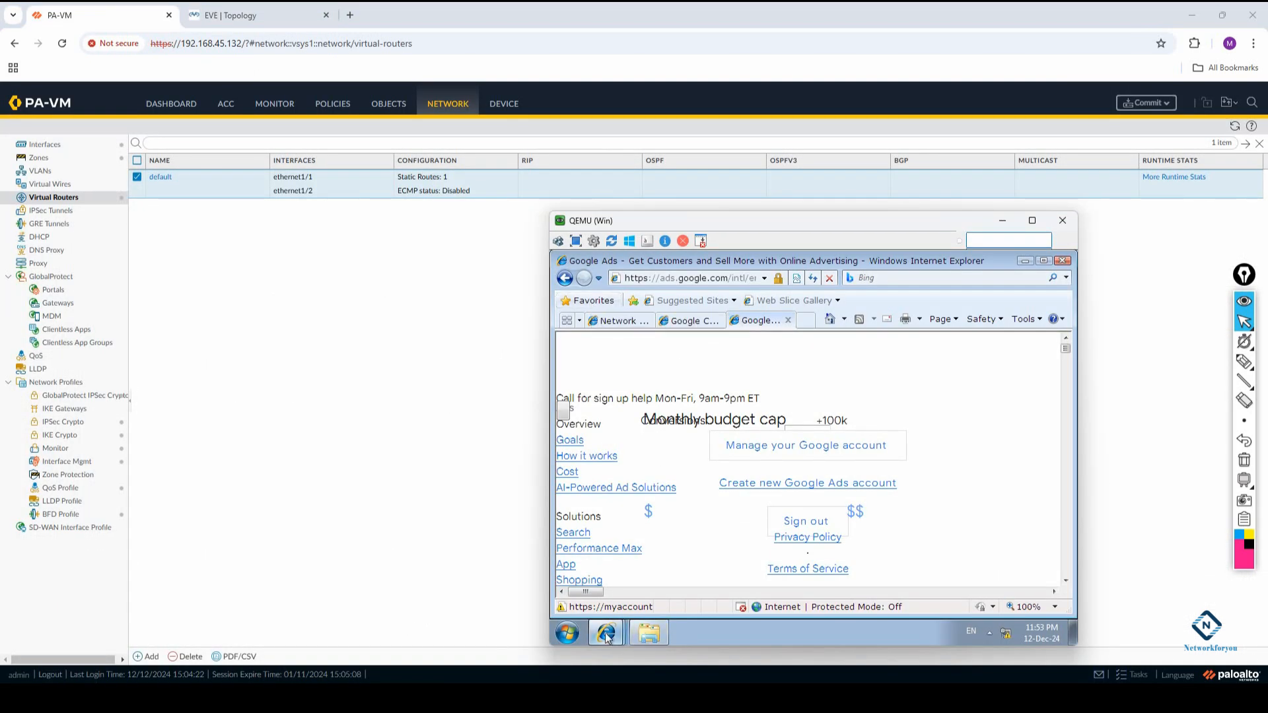
{"action": "left_click", "coordinate": [686, 321]}
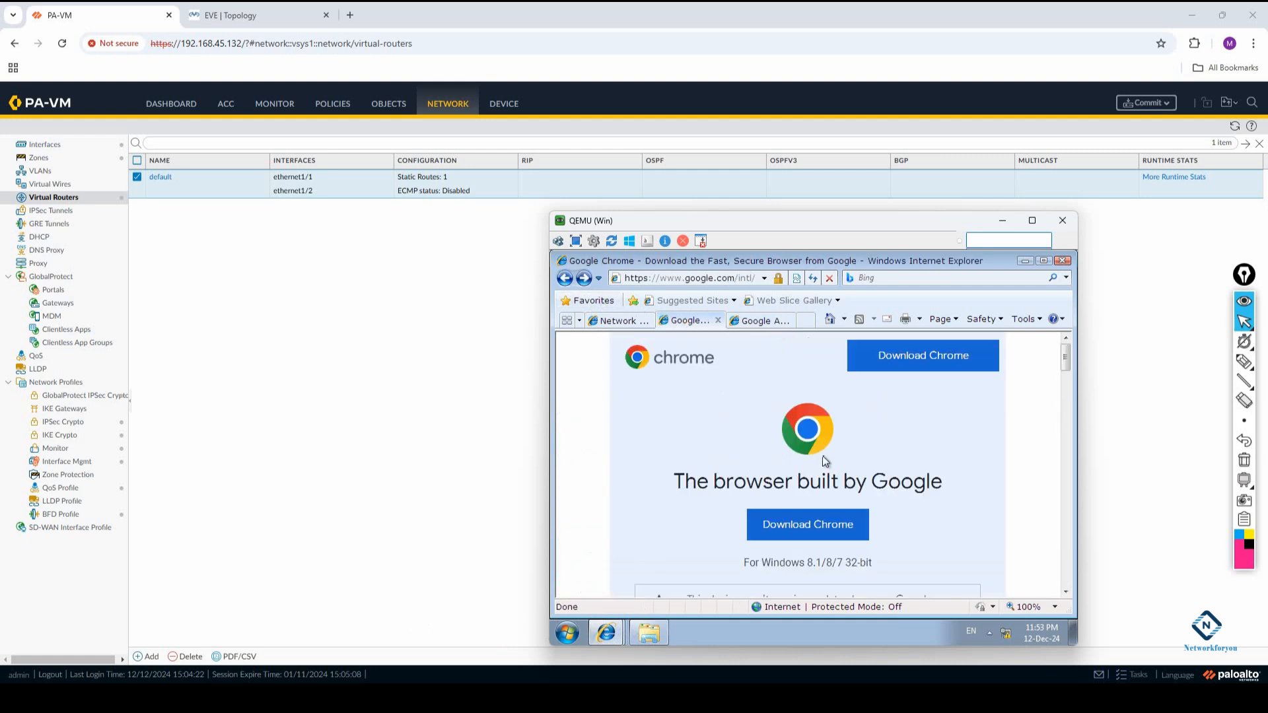
{"action": "scroll", "coordinate": [822, 455], "scroll_direction": "down", "scroll_amount": 5}
{"action": "scroll", "coordinate": [822, 455], "scroll_direction": "up", "scroll_amount": 4}
{"action": "left_click", "coordinate": [559, 281]}
{"action": "scroll", "coordinate": [693, 512], "scroll_direction": "down", "scroll_amount": 3}
{"action": "scroll", "coordinate": [694, 511], "scroll_direction": "up", "scroll_amount": 3}
{"action": "left_click", "coordinate": [568, 280]}
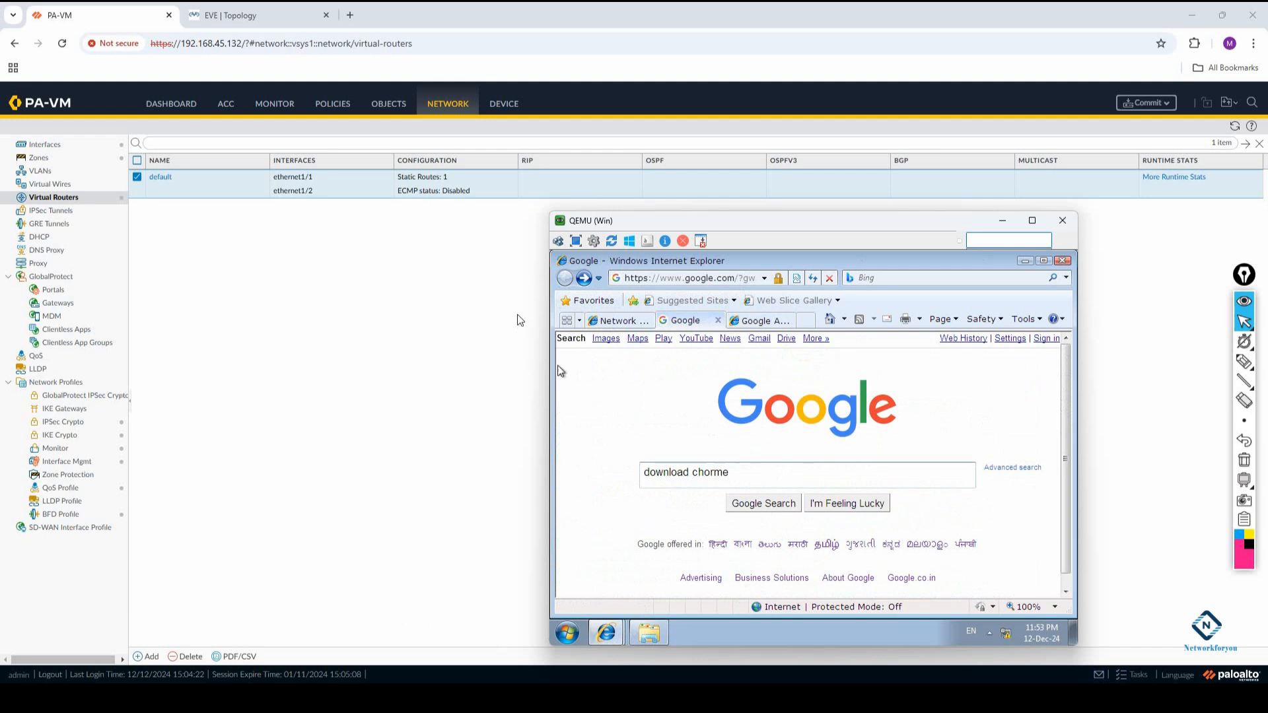
Return to the firewall, refresh the Session Browser and examine the sessions' zones, addresses, applications and rules
{"action": "mouse_move", "coordinate": [370, 698]}
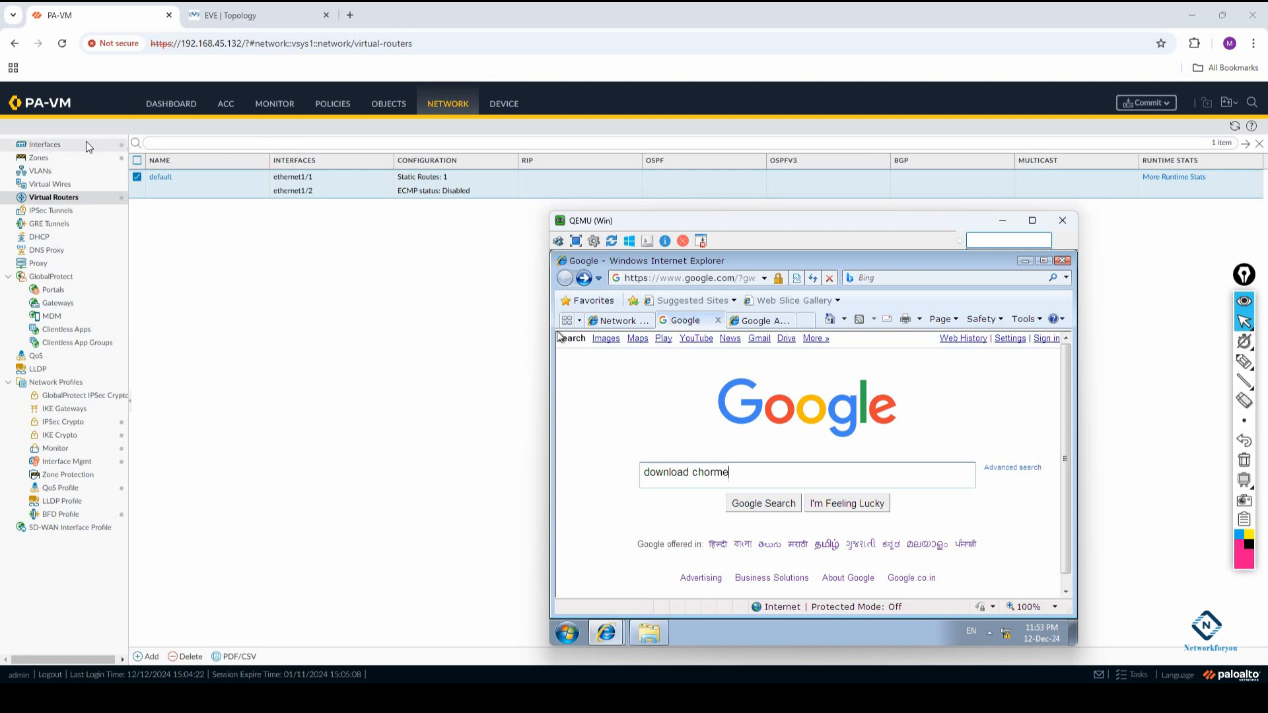
{"action": "left_click", "coordinate": [268, 105]}
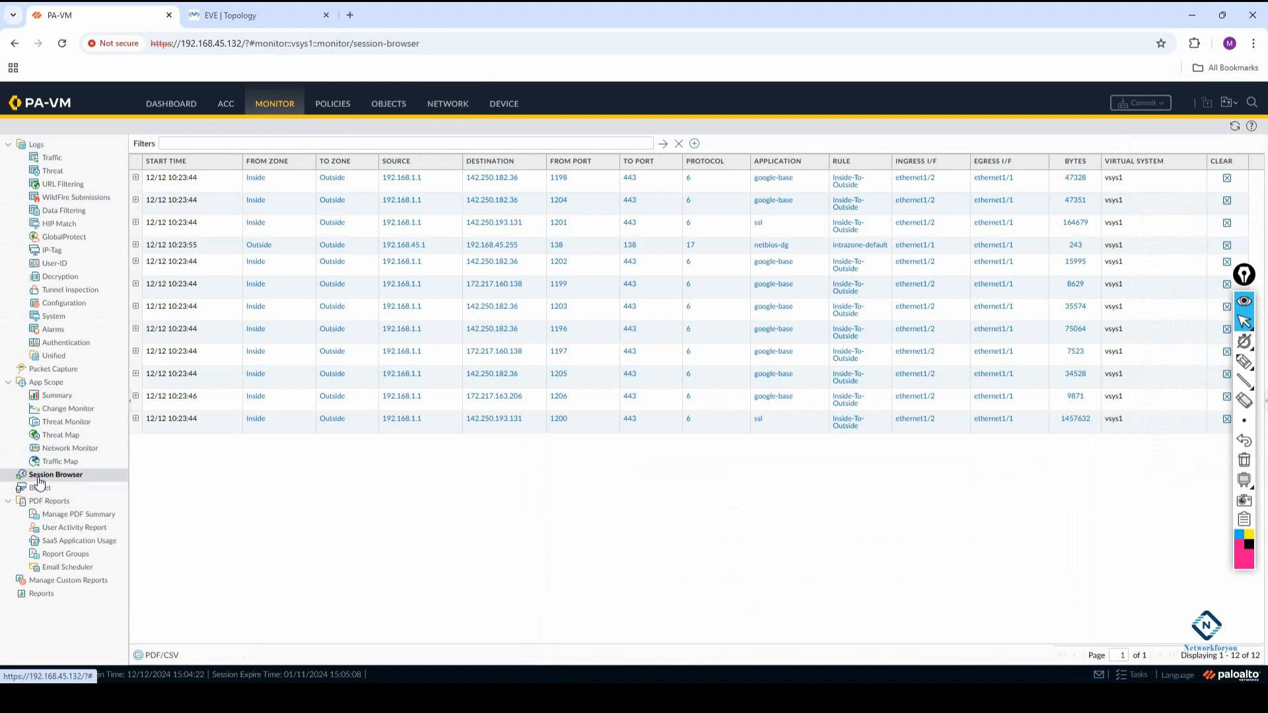
{"action": "left_click", "coordinate": [1233, 127]}
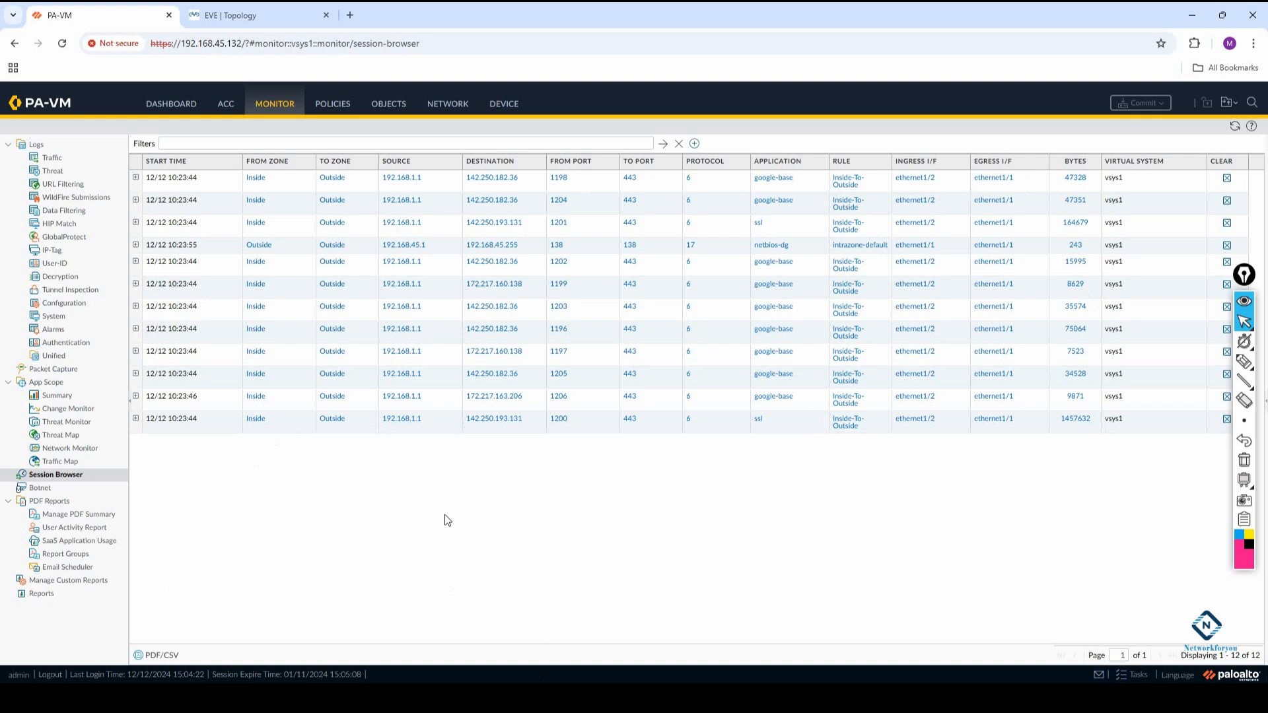
Check the EVE topology again, and highlight the software version in the firewall dashboard's general information
{"action": "left_click", "coordinate": [261, 15]}
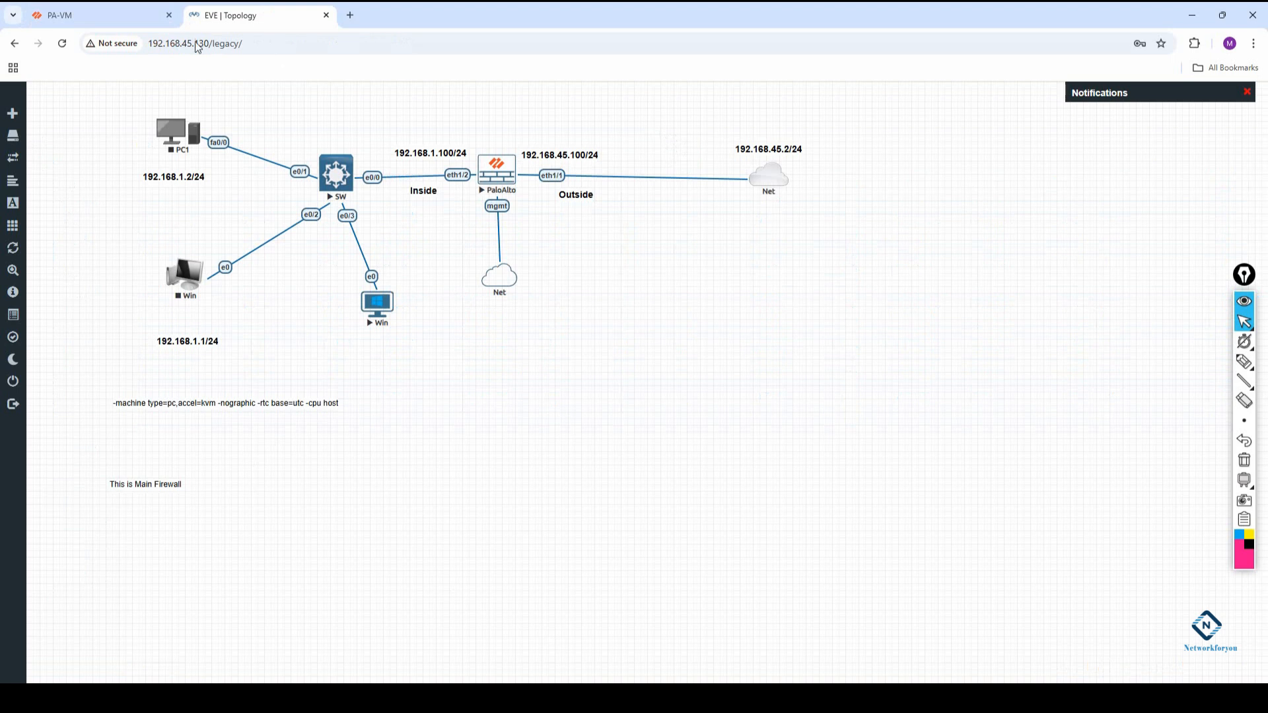
{"action": "left_click", "coordinate": [125, 14]}
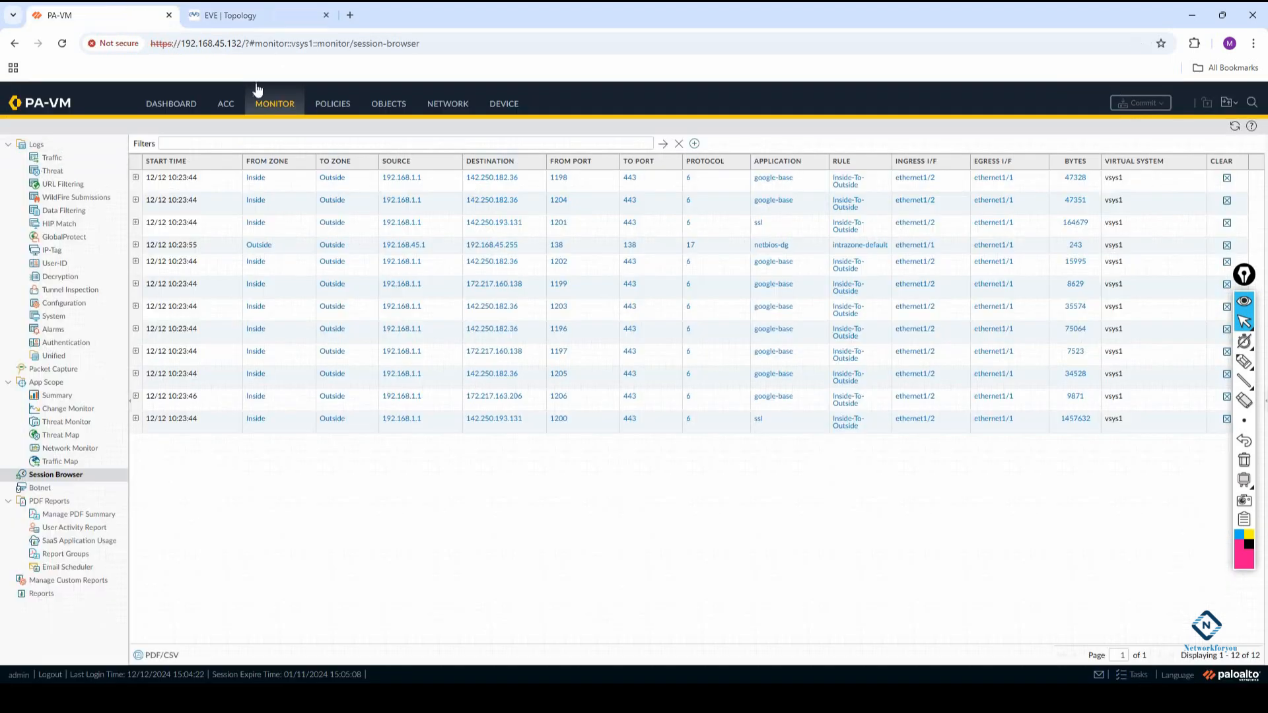
{"action": "left_click", "coordinate": [177, 106]}
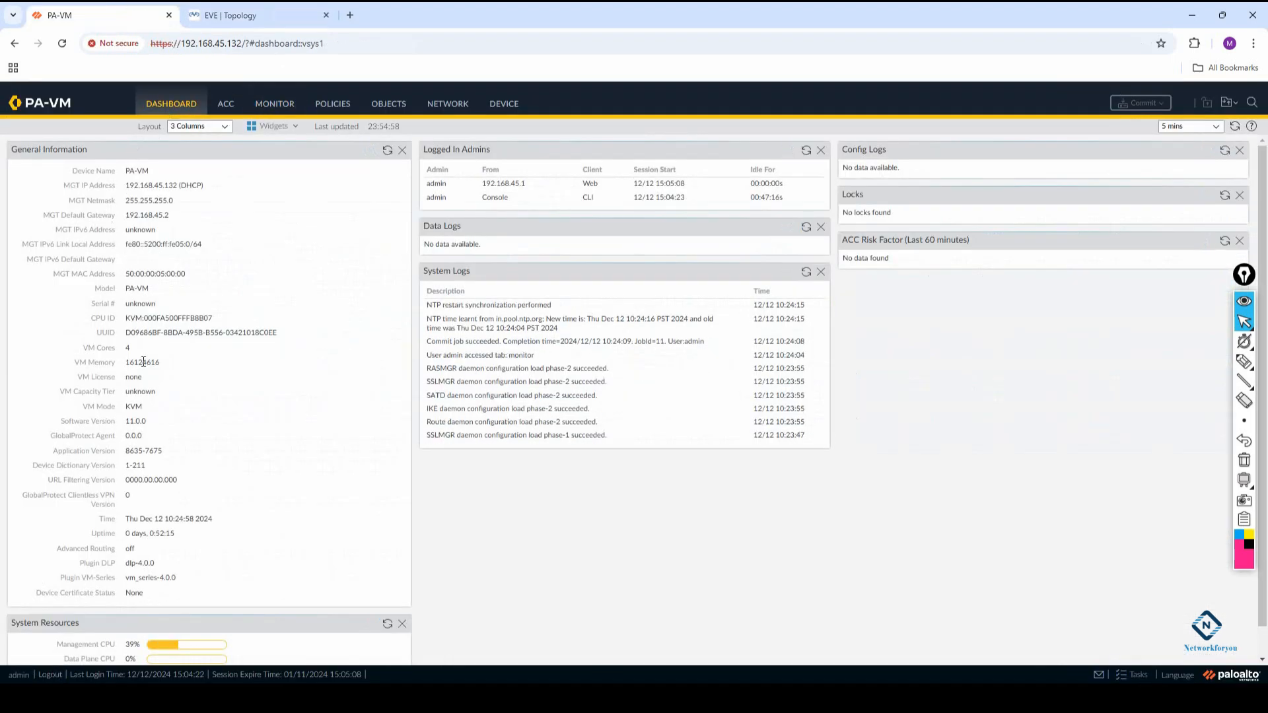
{"action": "left_click_drag", "start_coordinate": [149, 423], "coordinate": [58, 422]}
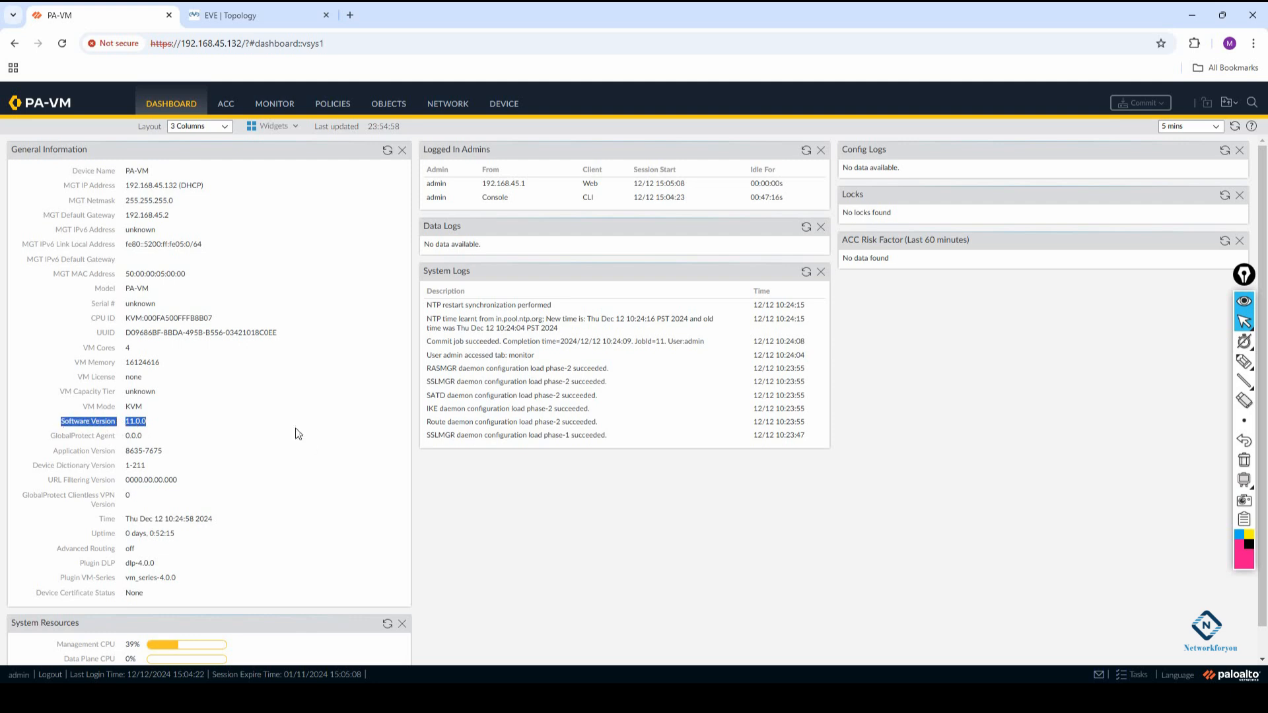